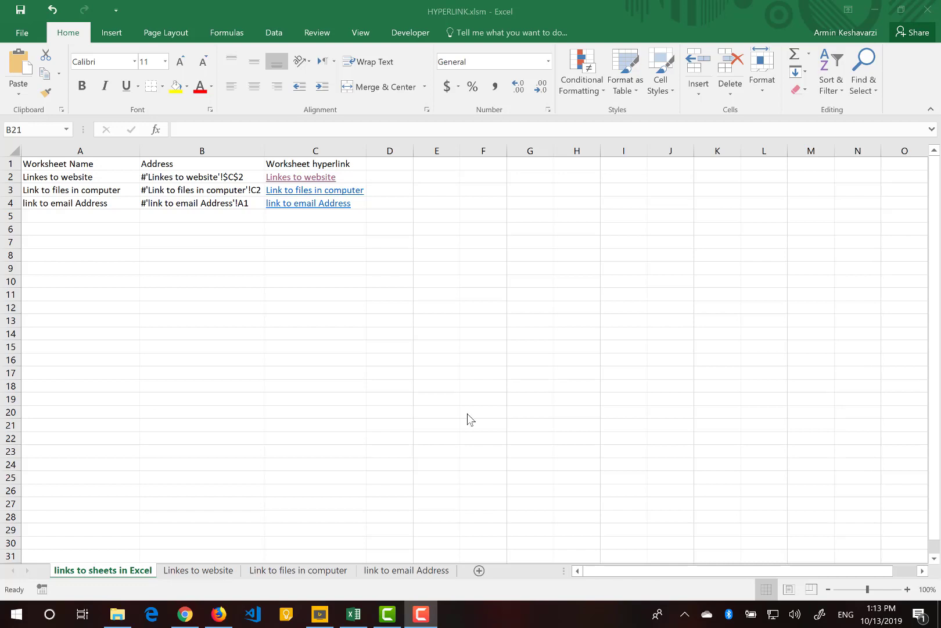
Start a hyperlink in cell B2 to a place in this document, targeting the 'Linkes to website' sheet
left_click(183, 174)
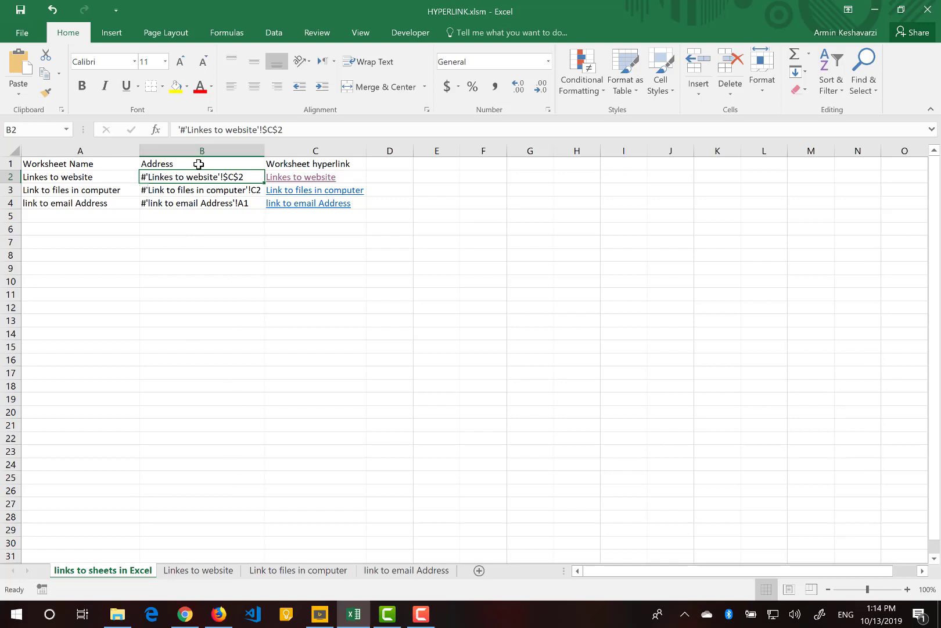
right_click(184, 178)
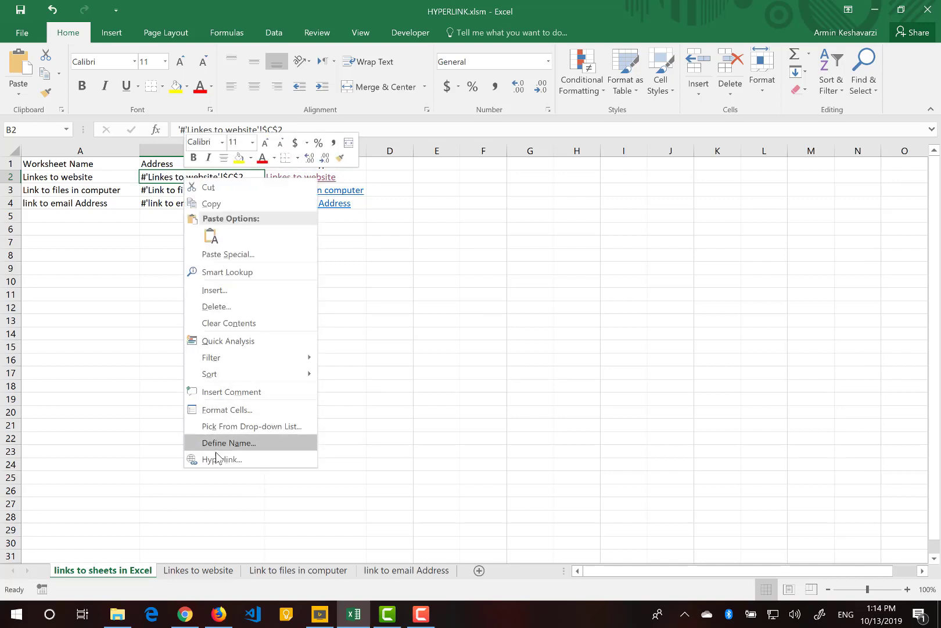
left_click(101, 30)
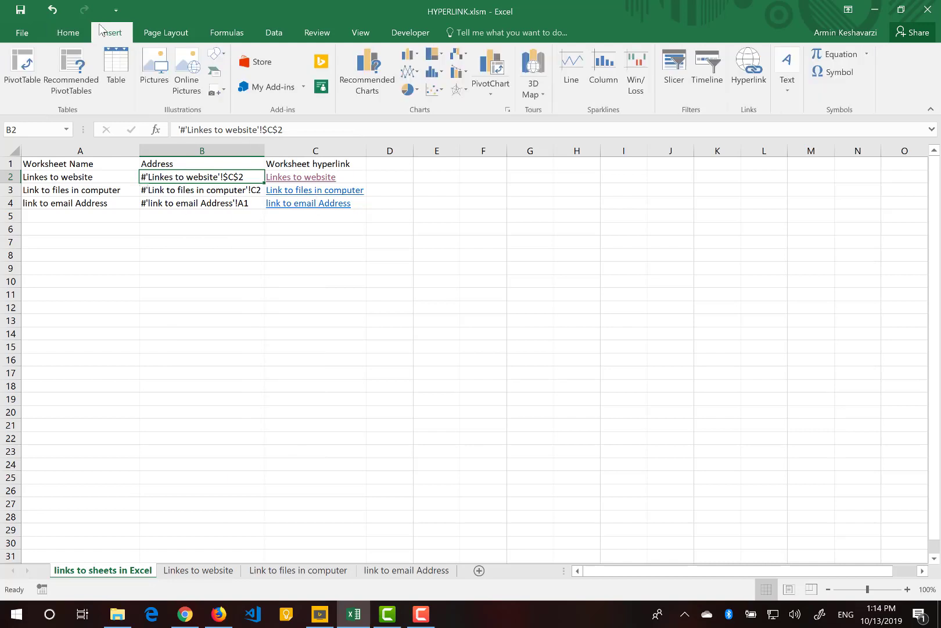
left_click(747, 70)
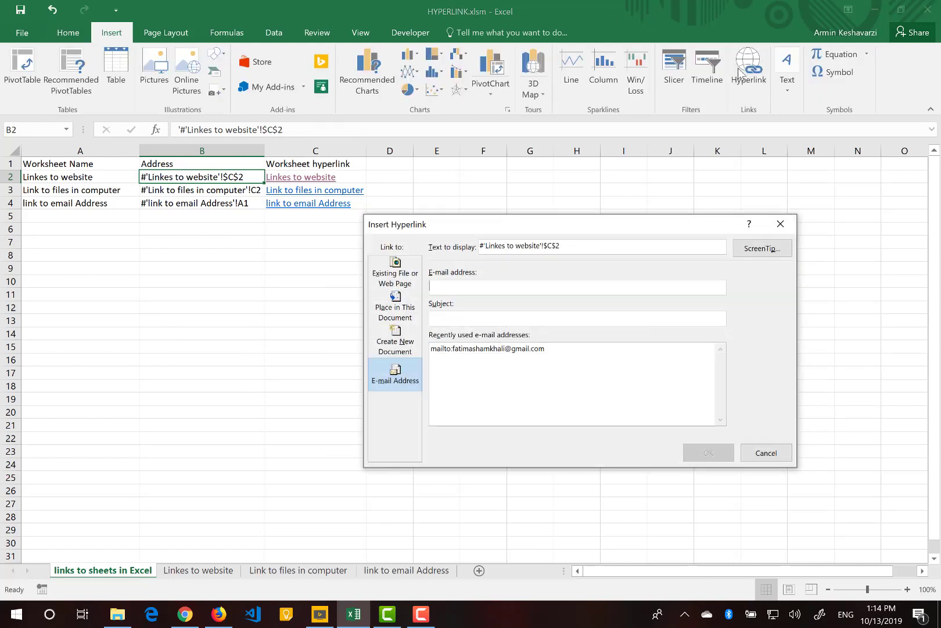
left_click(401, 310)
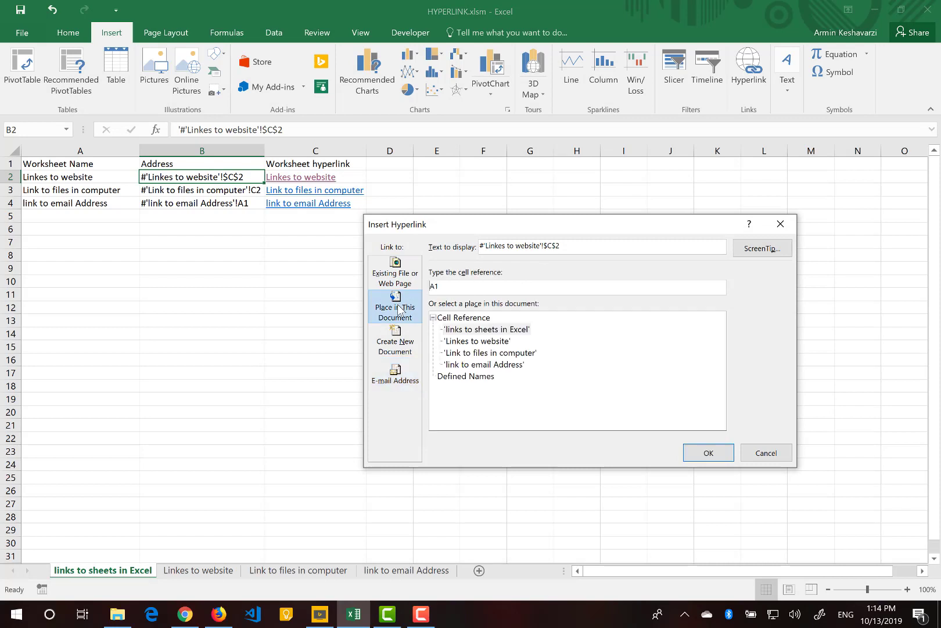
left_click(480, 343)
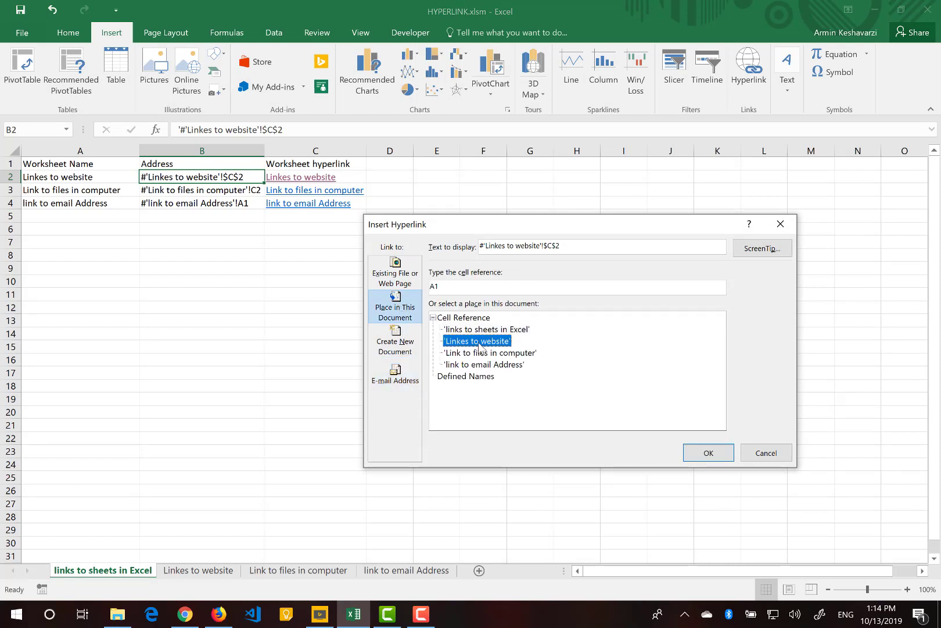
Insert the link with cell reference c2, and test it before returning to the 'links to sheets in Excel' sheet
left_click(447, 288)
key("BackSpace")
key("BackSpace")
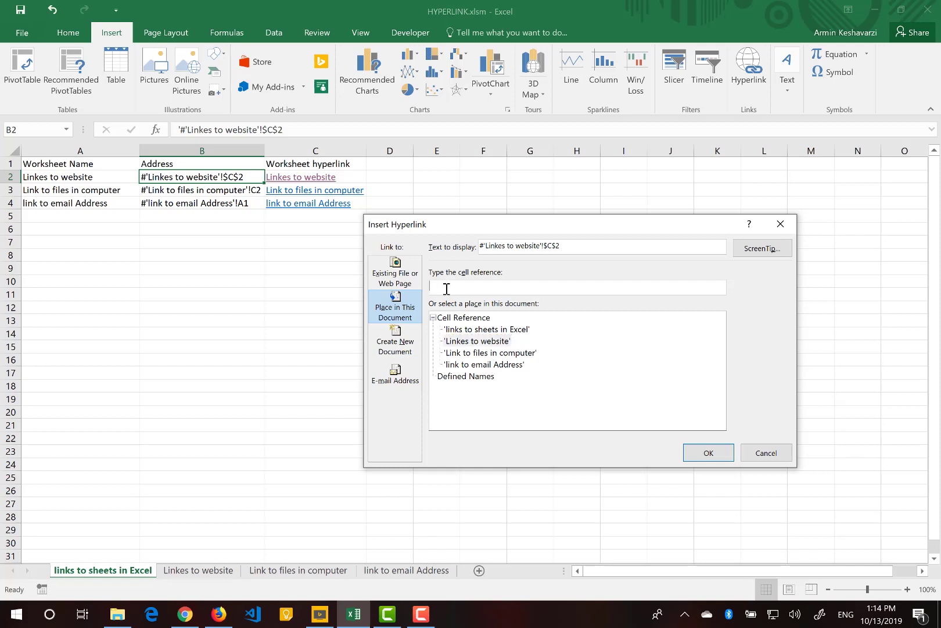
type("c2")
left_click(697, 456)
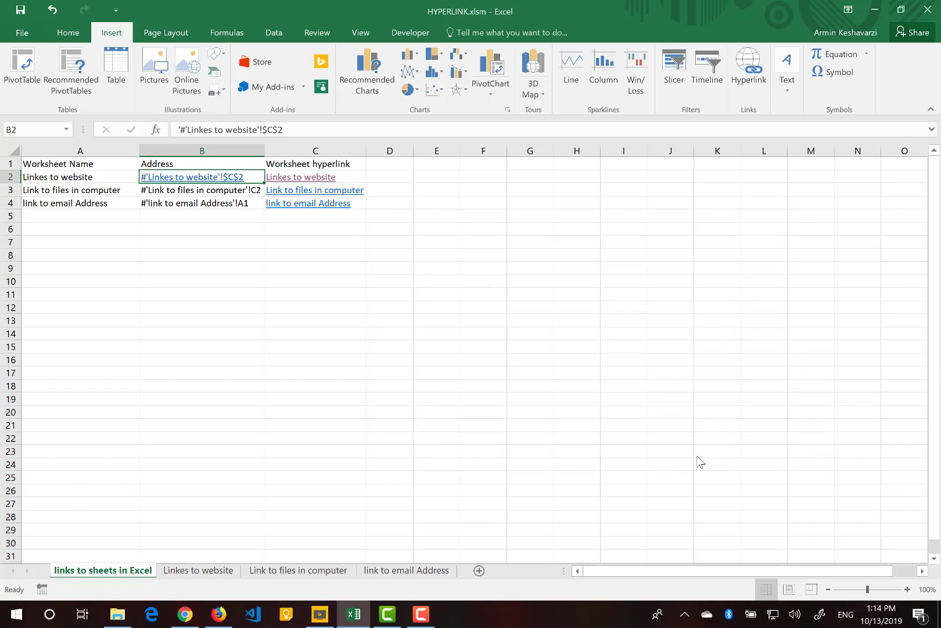
left_click(200, 180)
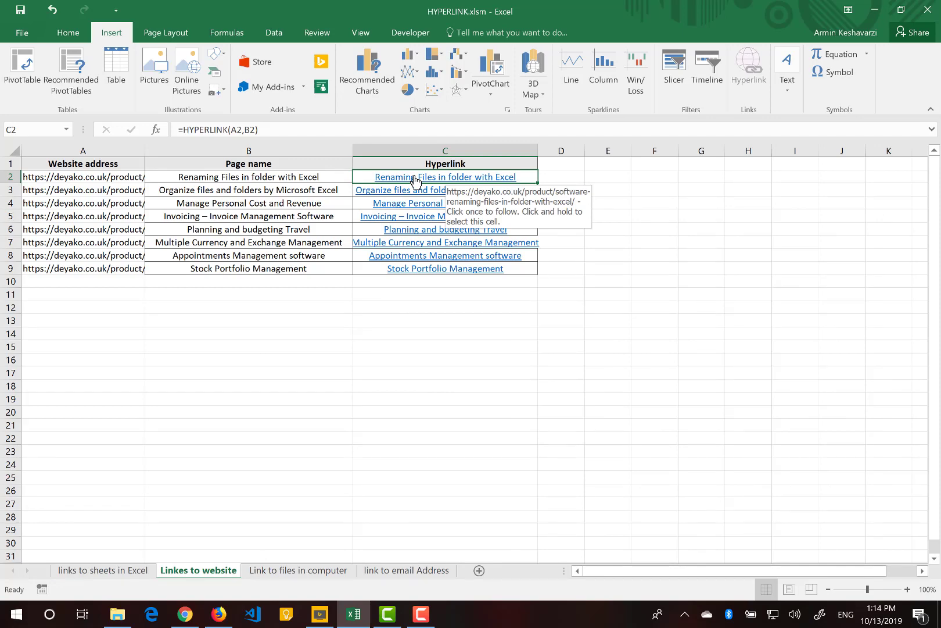
left_click(106, 569)
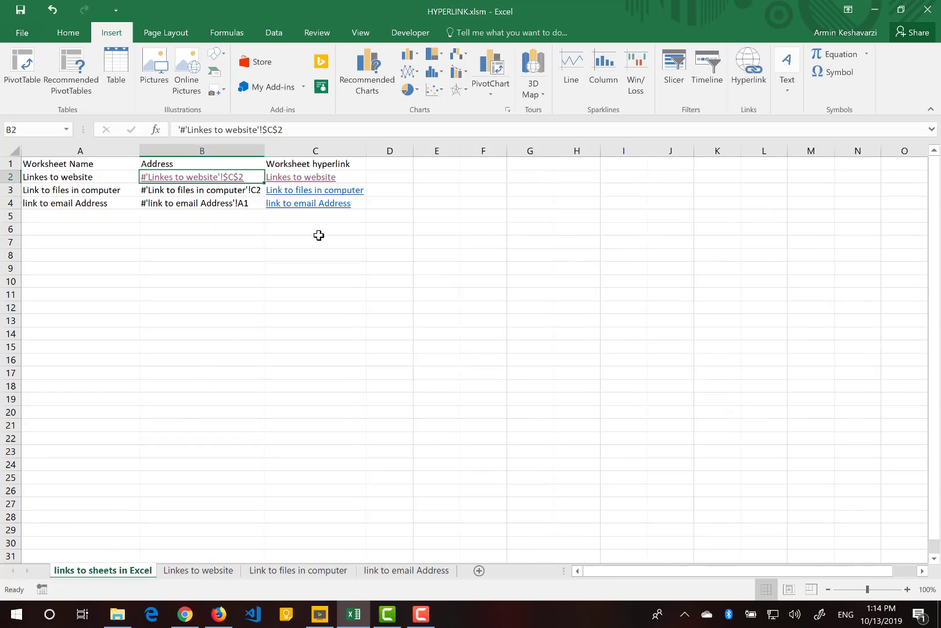
Replace cell C2's content with a HYPERLINK function that uses B2 as its link location
key("Right")
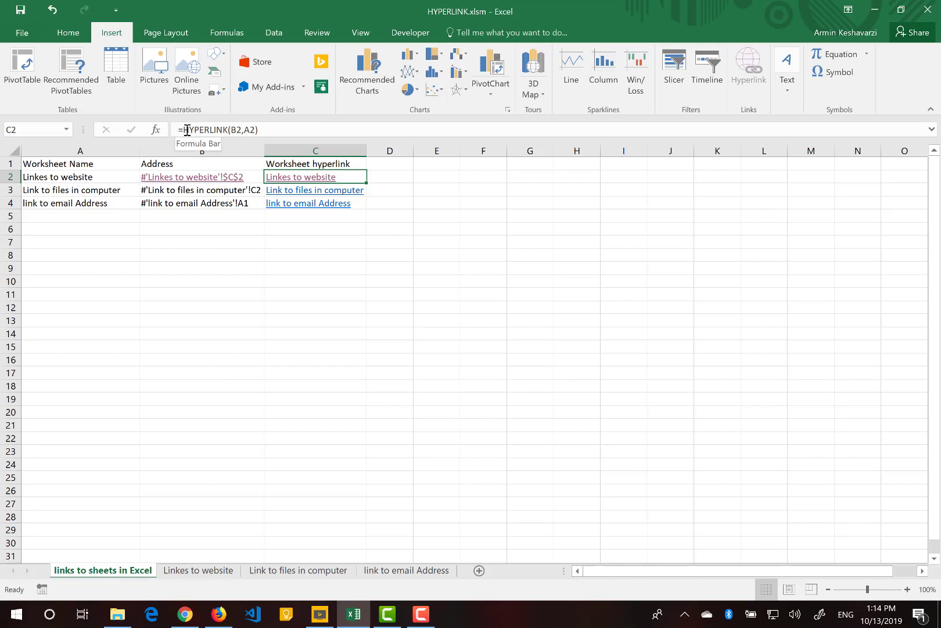
type("=")
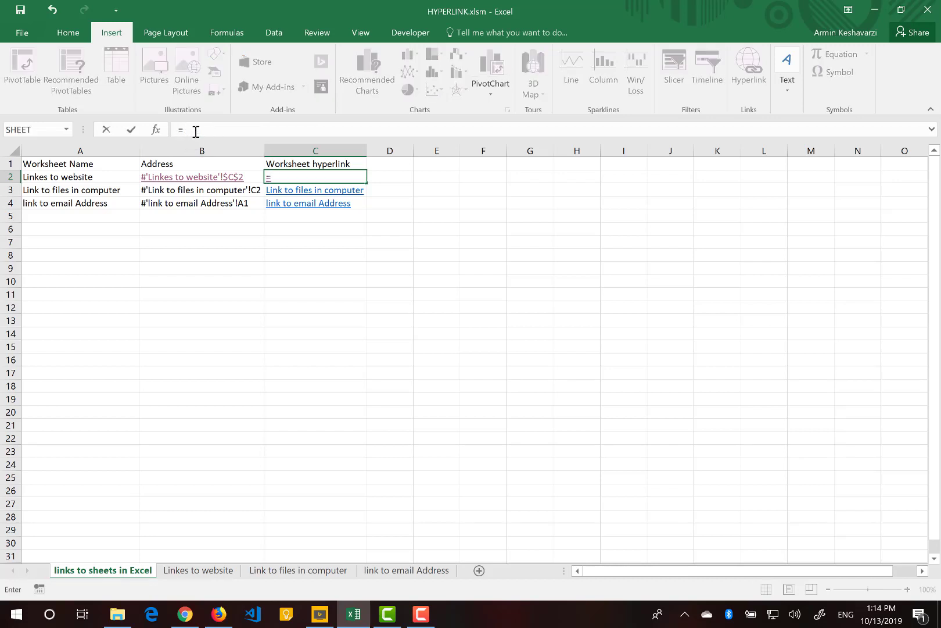
type("hyp")
key("Tab")
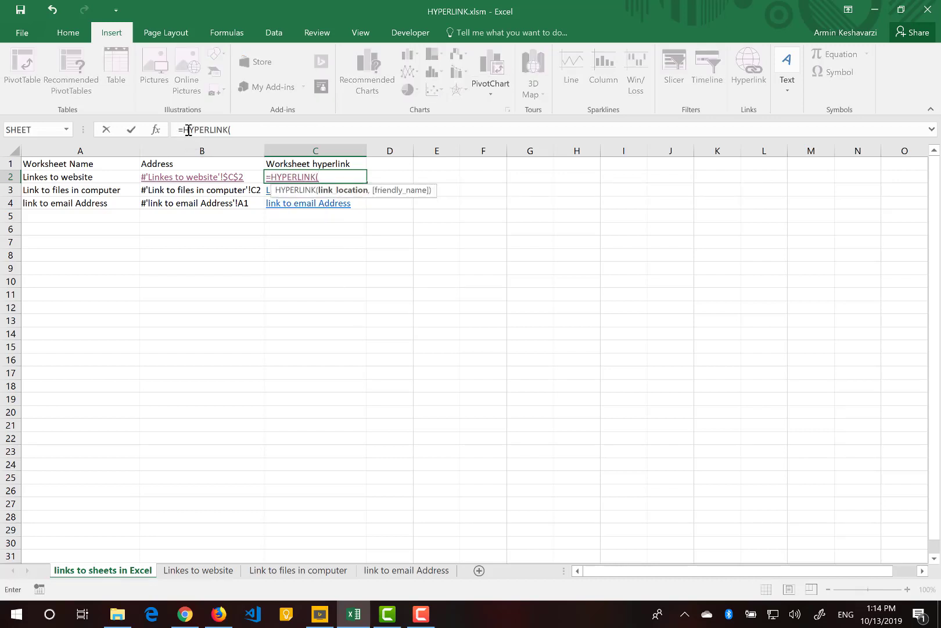
left_click(156, 129)
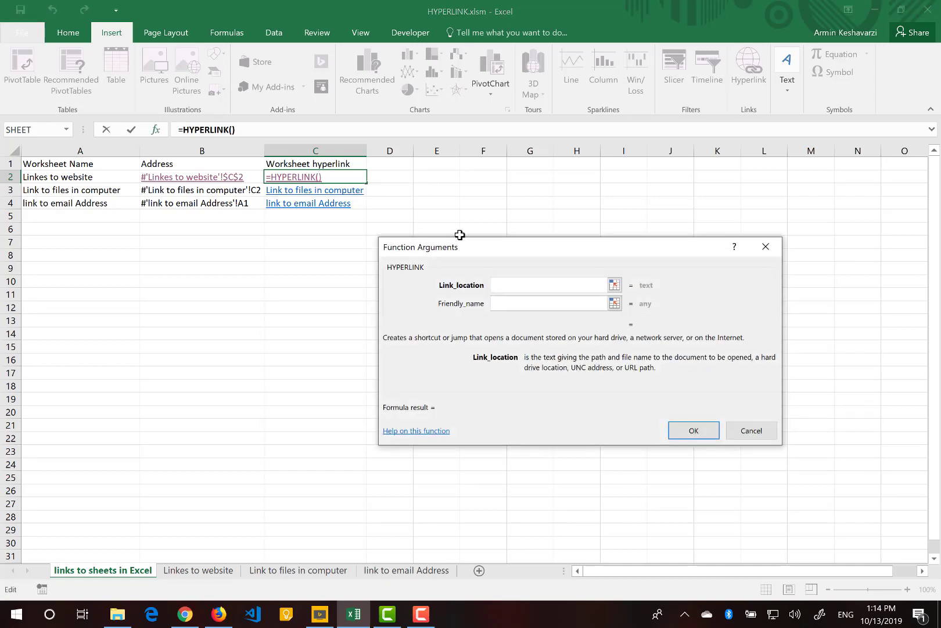
left_click_drag(500, 249, 481, 189)
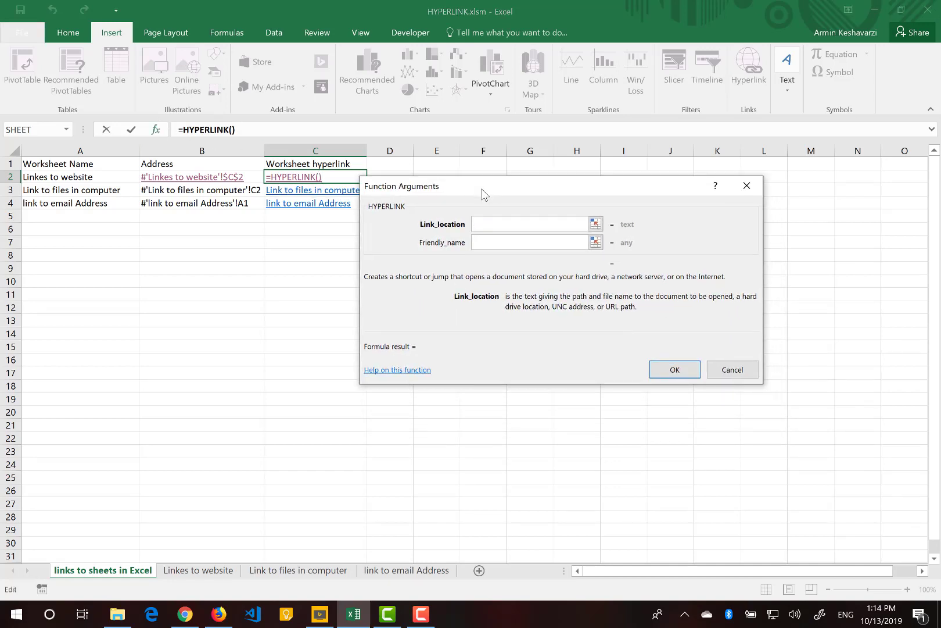
left_click(252, 179)
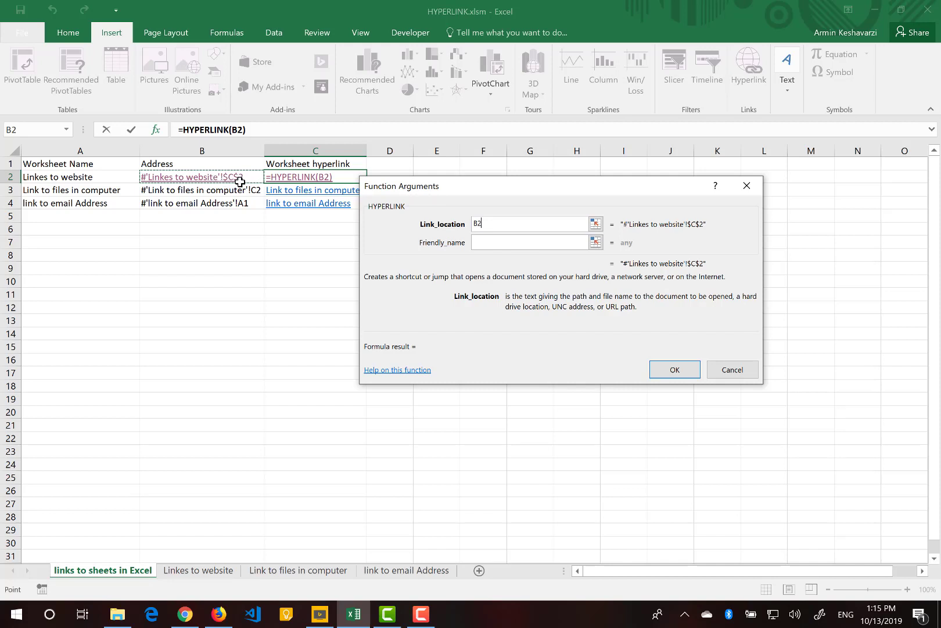
Complete the HYPERLINK function with the friendly name "To desired cell" and follow the resulting link
left_click(475, 244)
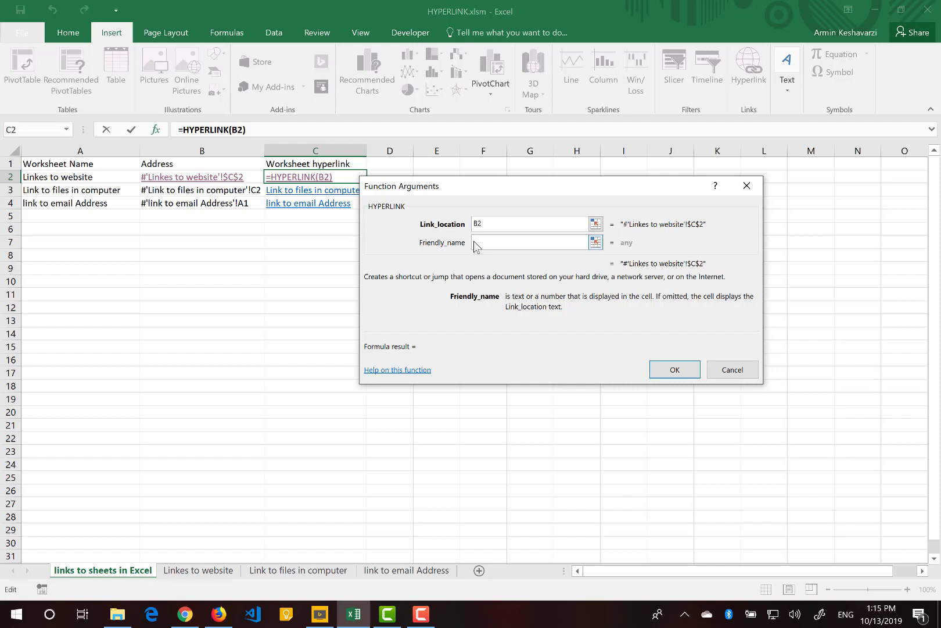
type("To desired ")
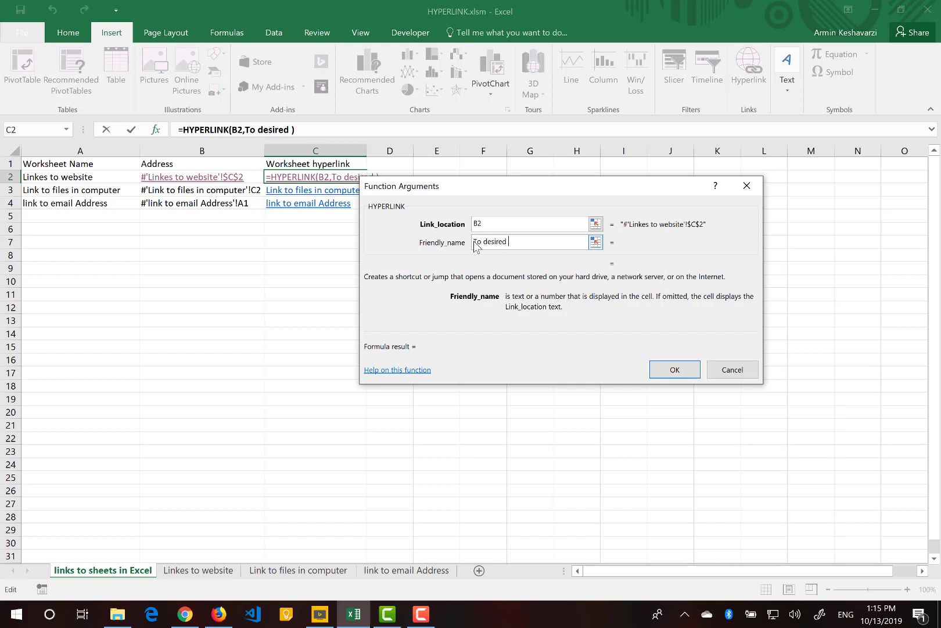
type("cell")
left_click(674, 368)
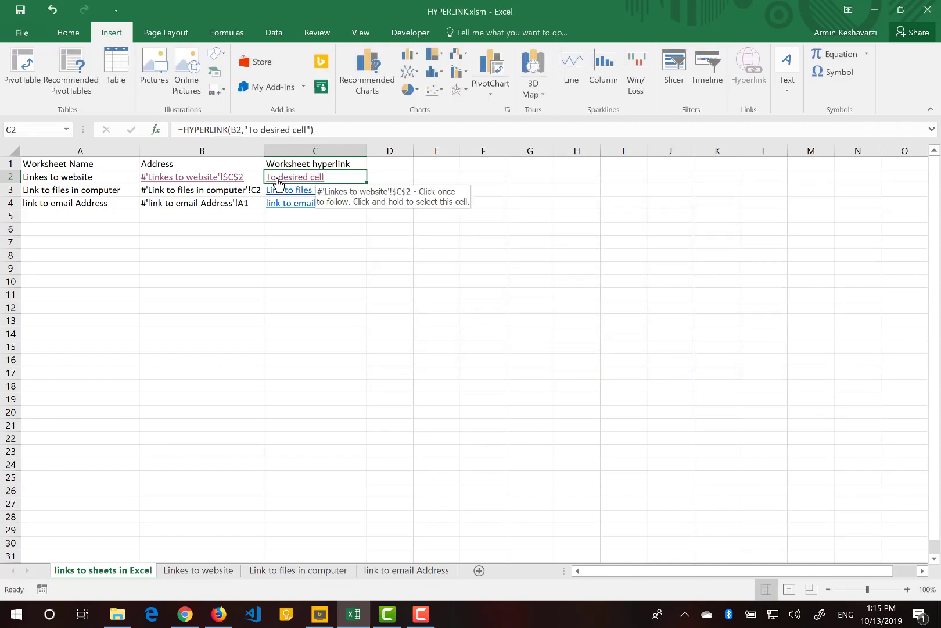
left_click(319, 178)
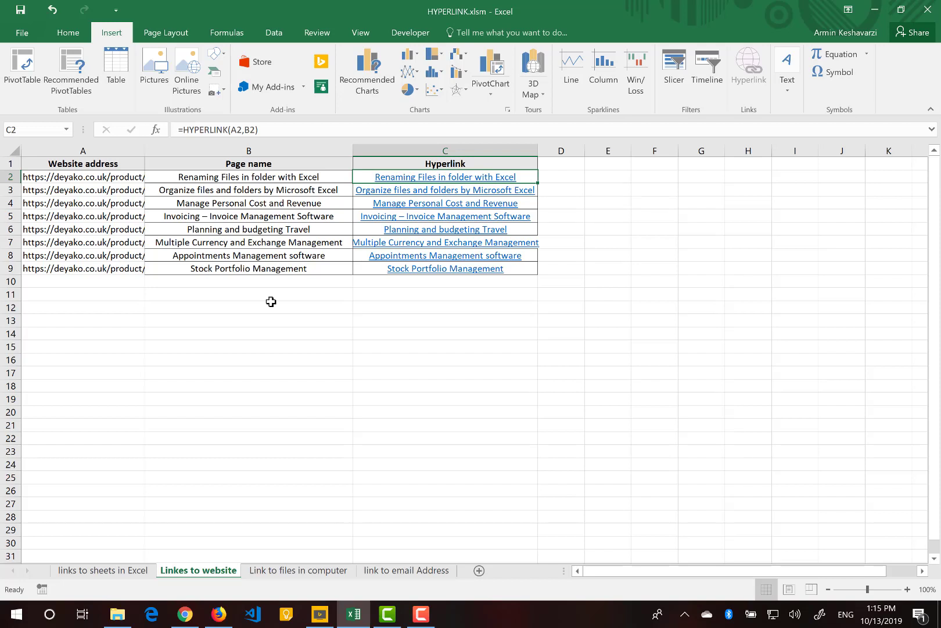
Fit the Website address column to its contents and copy the URL text from cell A2
double_click(144, 149)
left_click(187, 178)
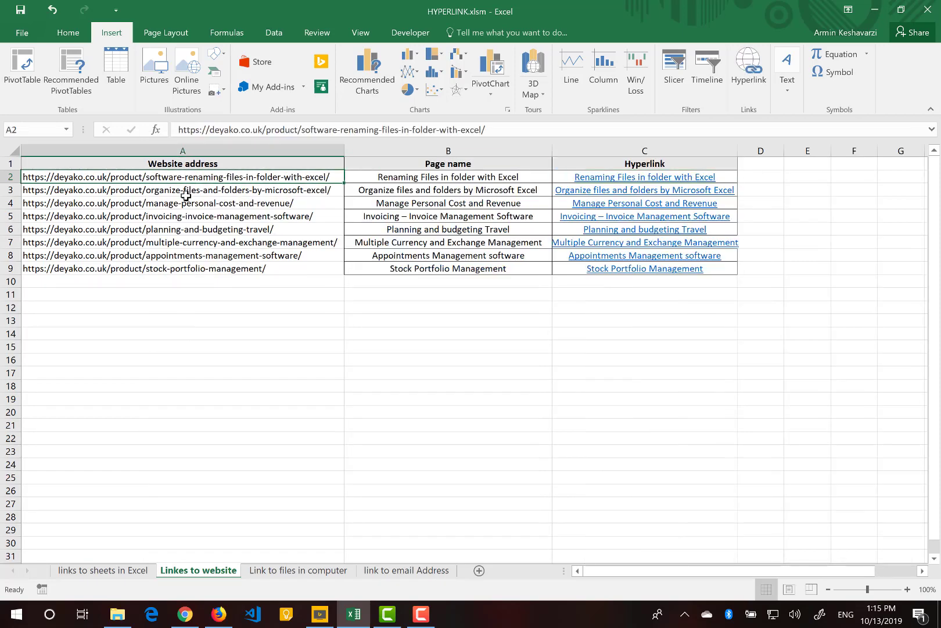
left_click(390, 176)
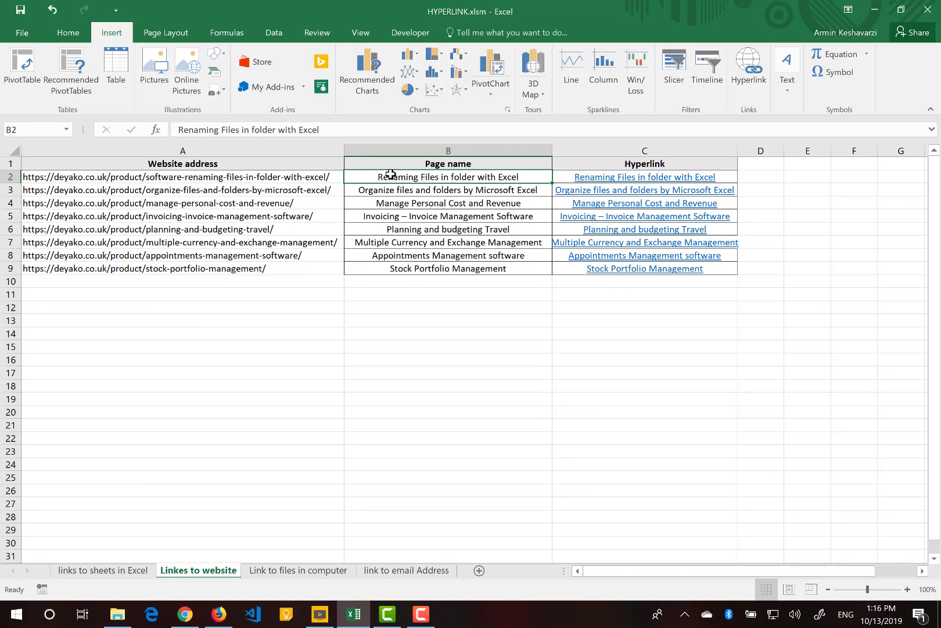
left_click(333, 177)
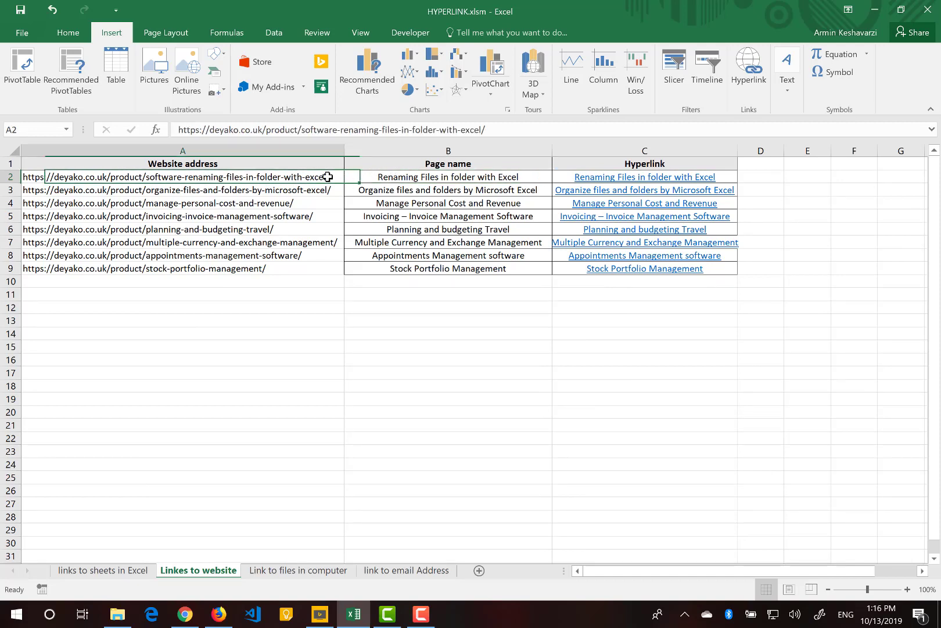
left_click(517, 127)
left_click_drag(517, 126, 167, 129)
key("ctrl+c")
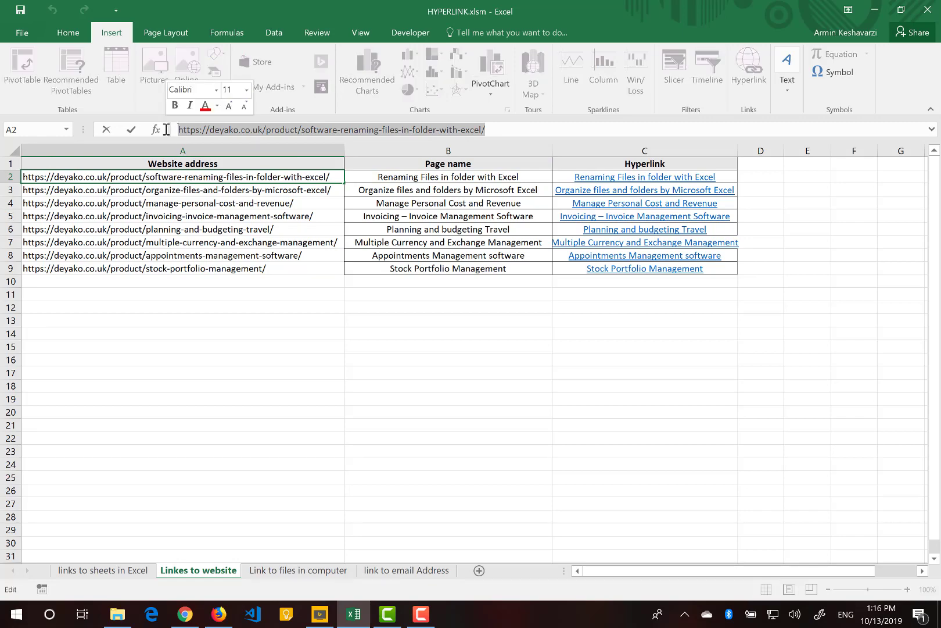
key("Escape")
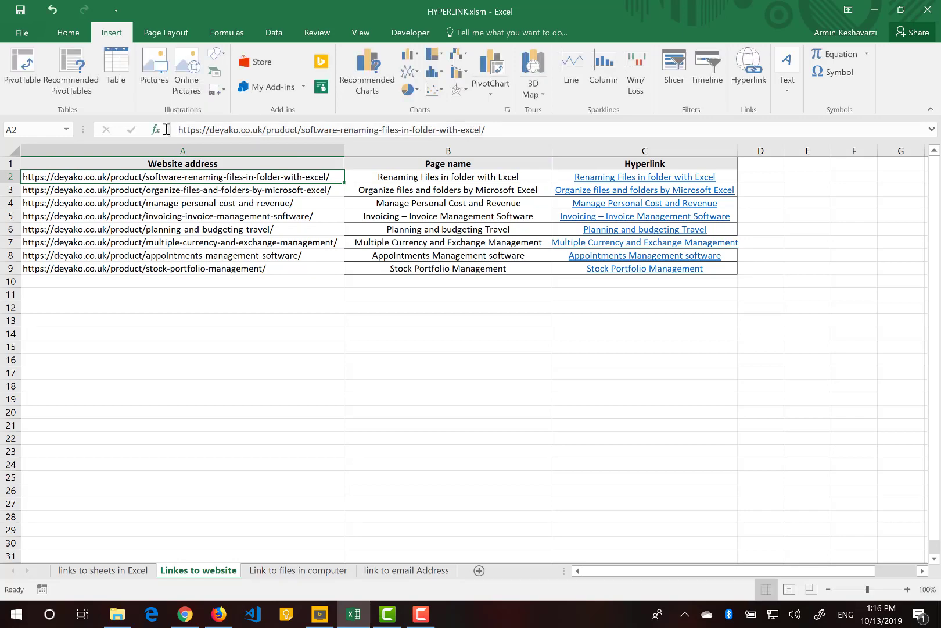
Link cell B2 to the copied URL as an existing web page, keeping its display text, and test the link before returning to the workbook
left_click(408, 175)
right_click(407, 175)
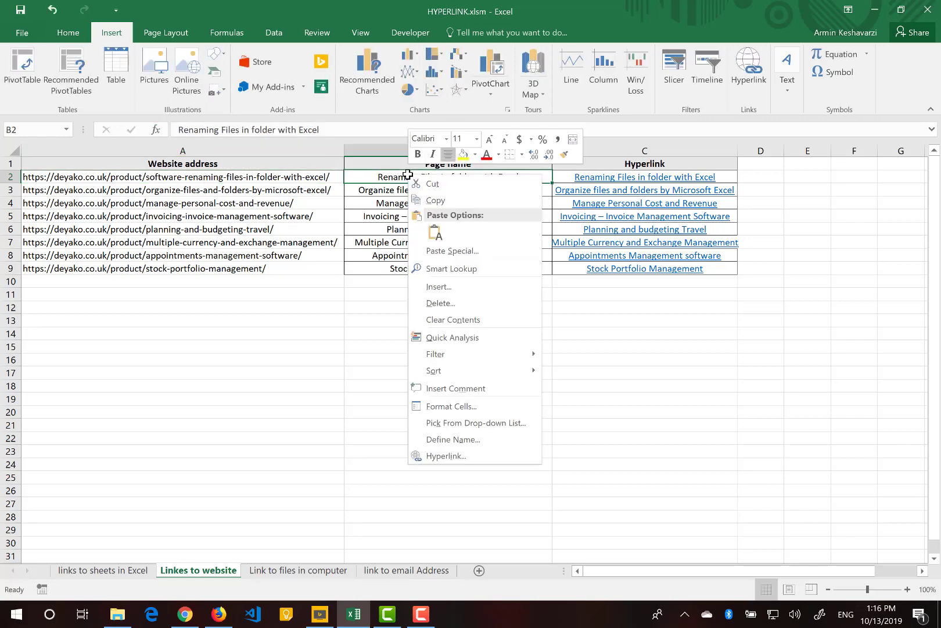
left_click(440, 455)
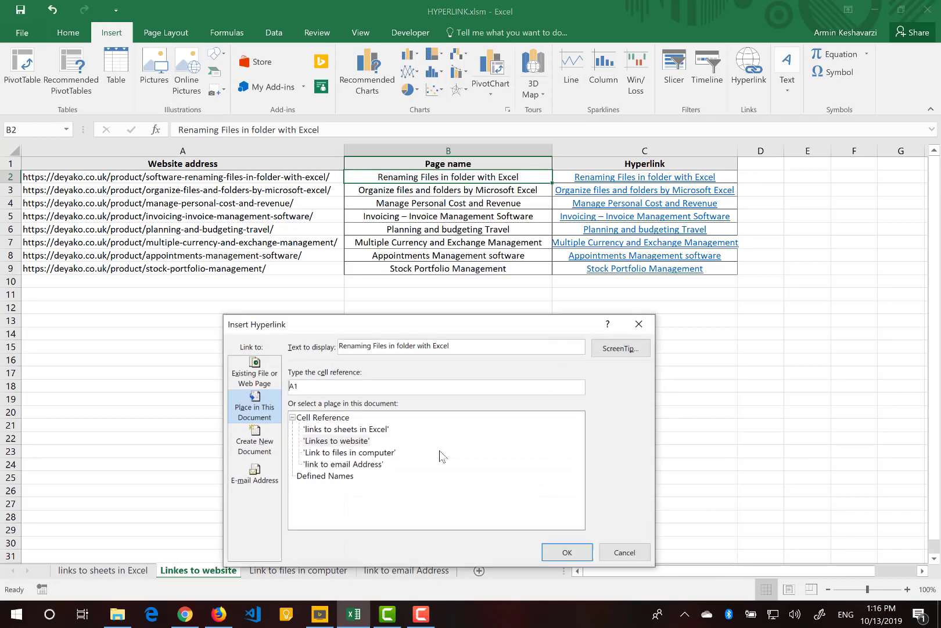
left_click(251, 379)
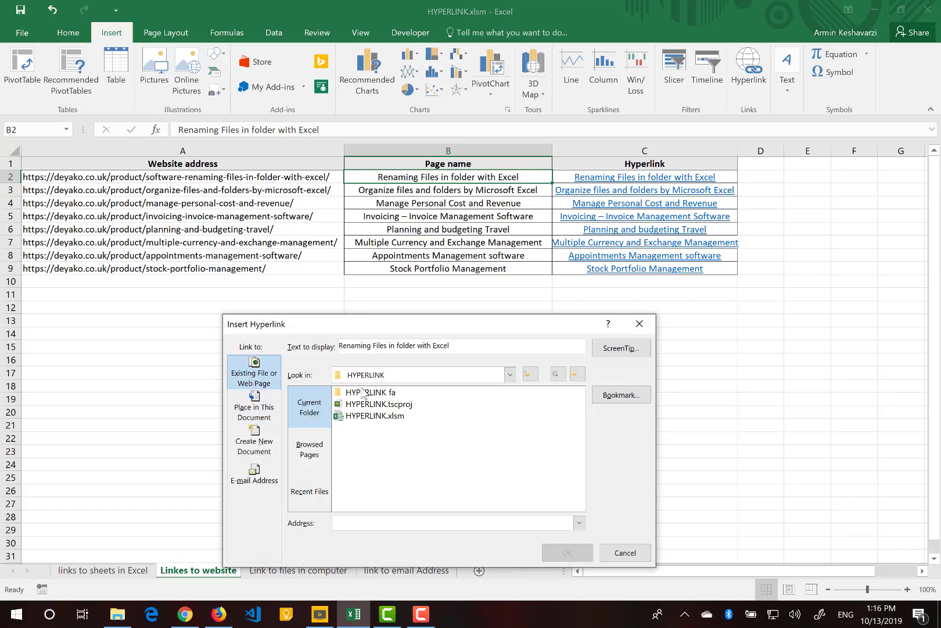
left_click(368, 523)
key("ctrl+v")
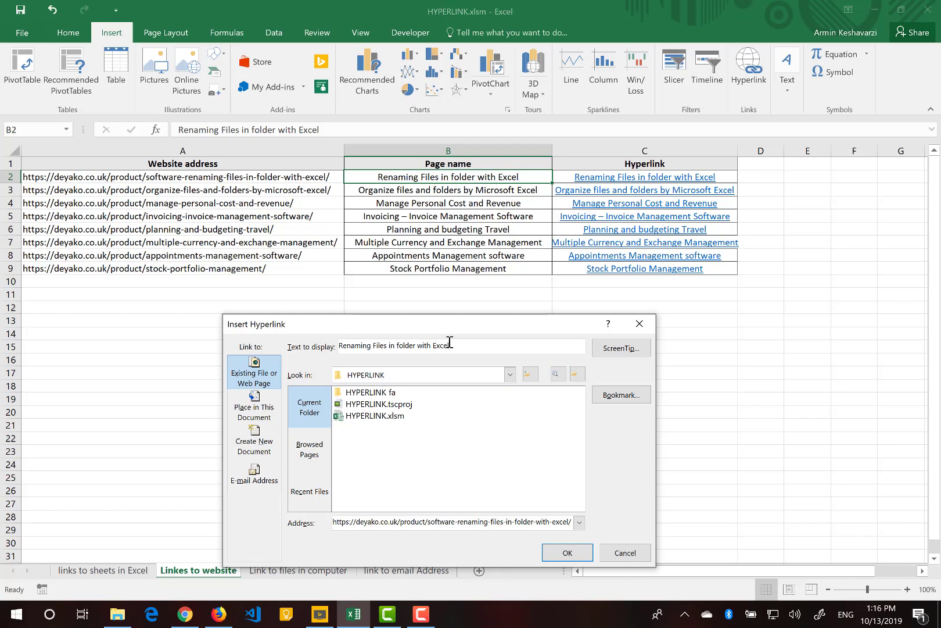
left_click_drag(450, 343, 336, 345)
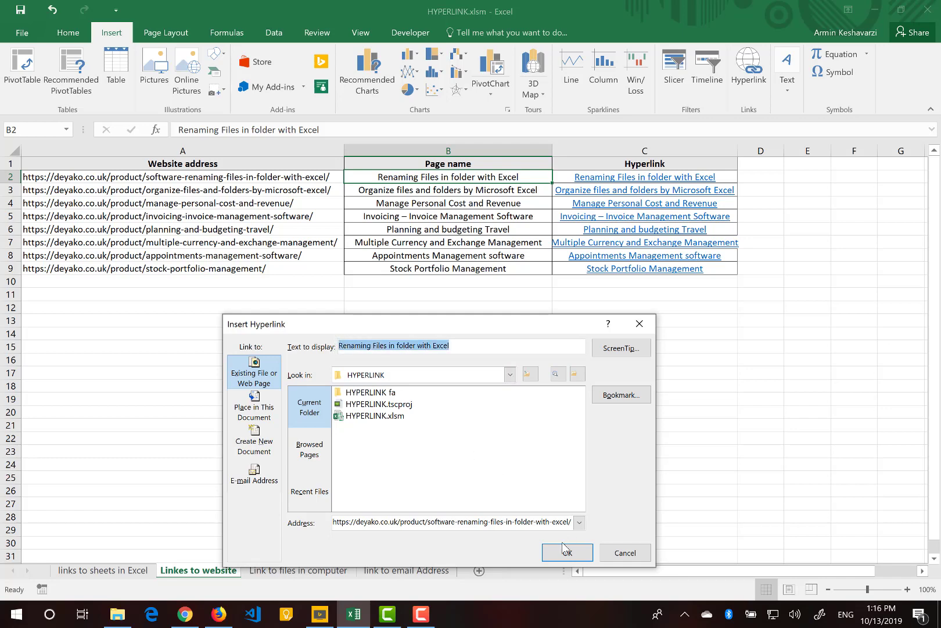
left_click(559, 553)
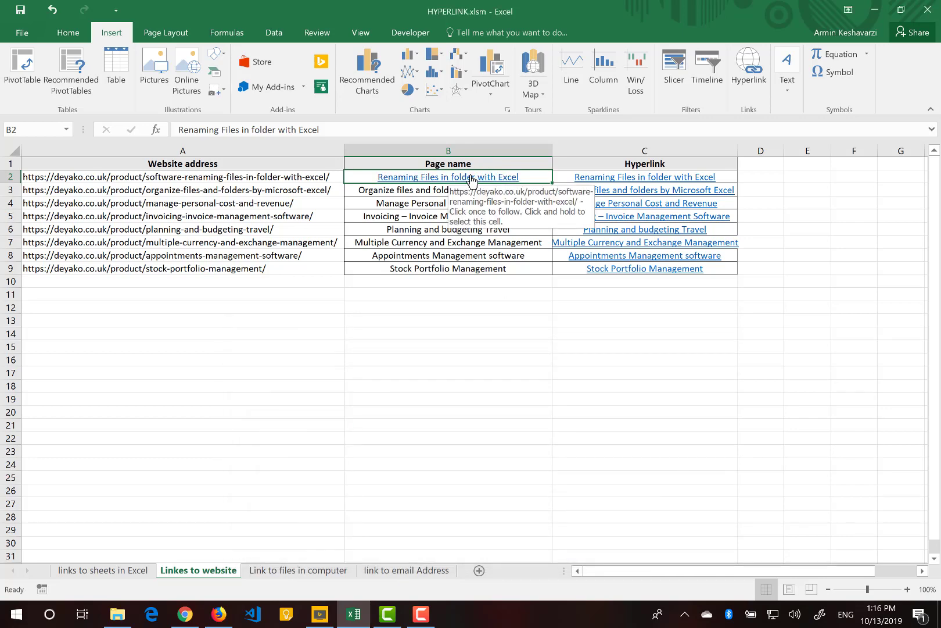
left_click(471, 177)
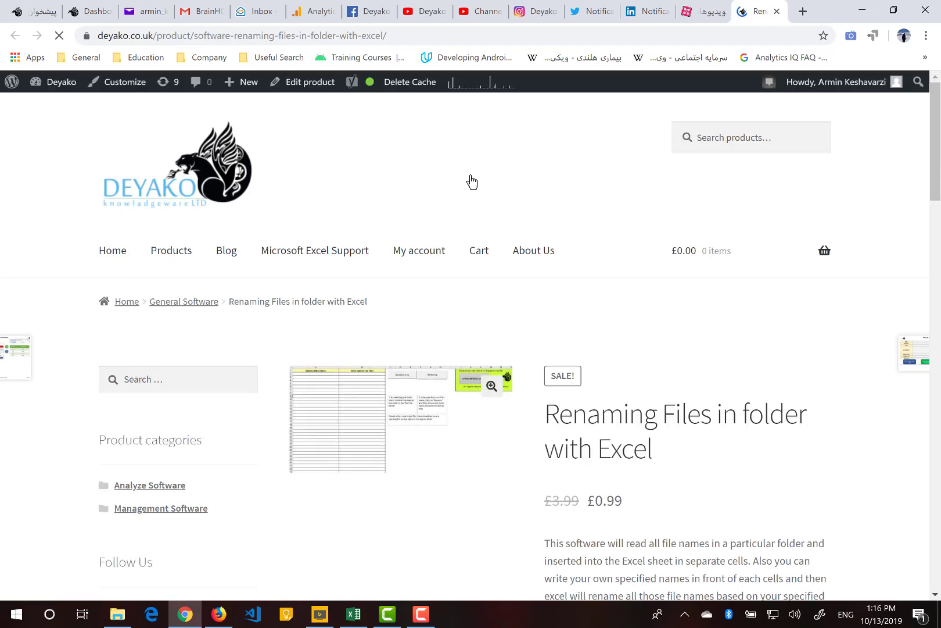
left_click(344, 620)
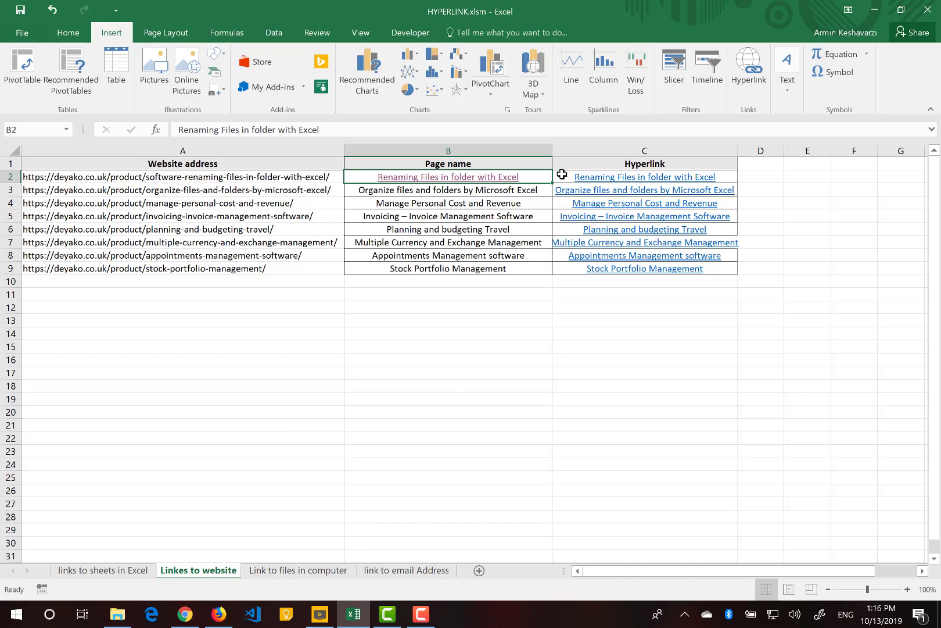
Examine the link location and friendly name arguments of the HYPERLINK formula in cell C2
left_click(562, 175)
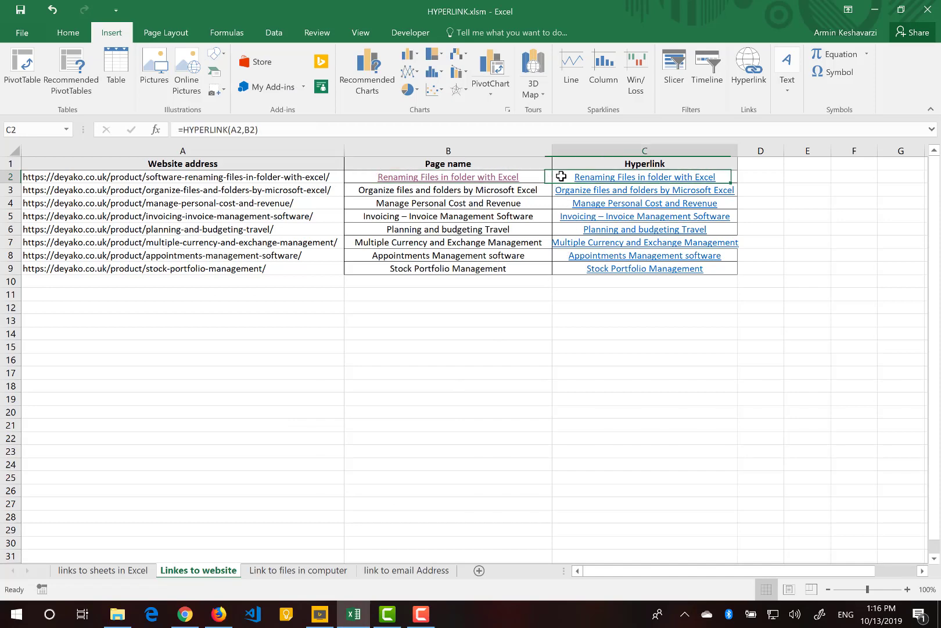
left_click(238, 129)
double_click(238, 130)
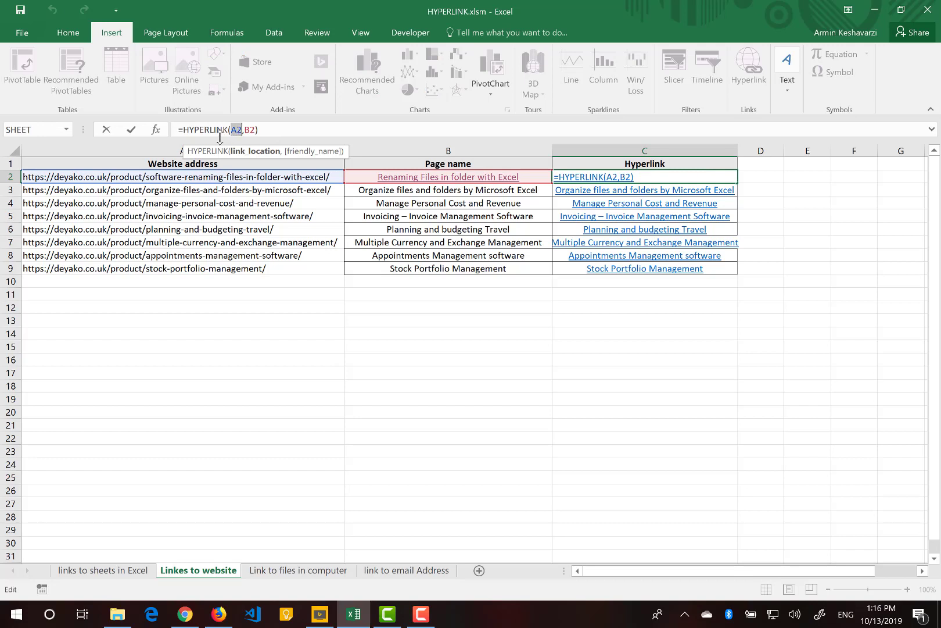
left_click(255, 130)
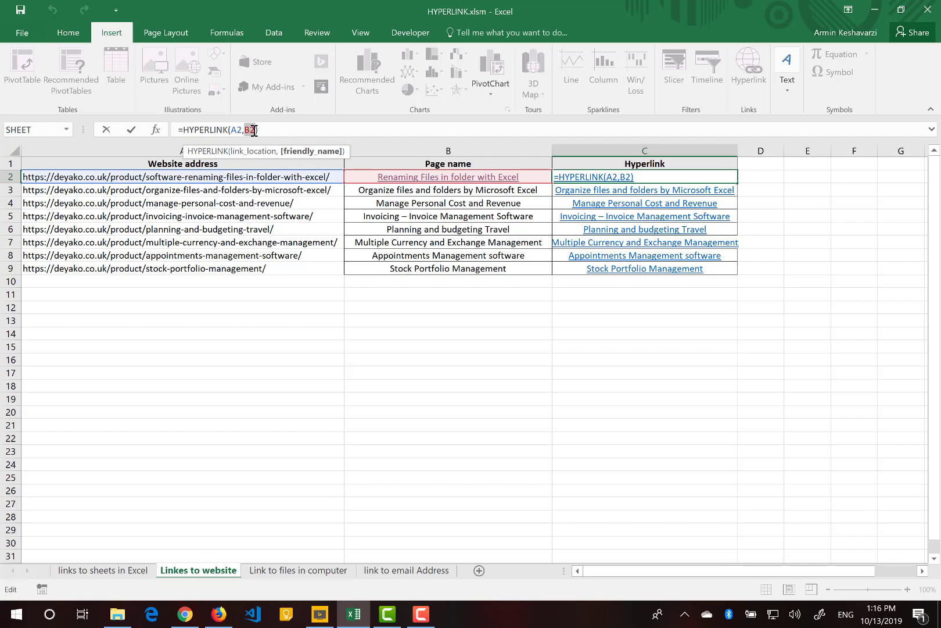
key("Return")
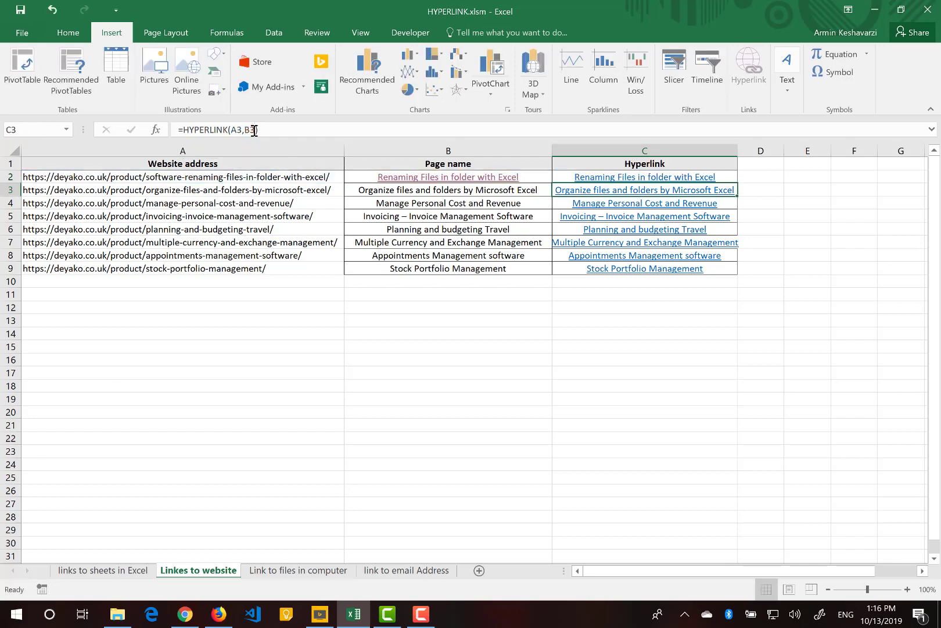
Fill the HYPERLINK formula from C2 down to C9 and fit the Hyperlink column to its contents
left_click(728, 175)
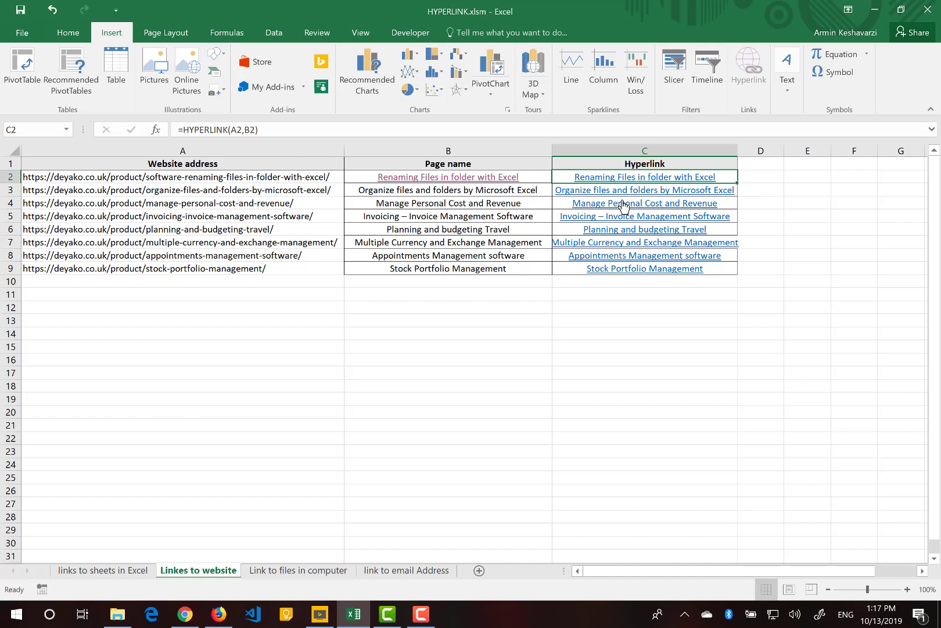
left_click(297, 191)
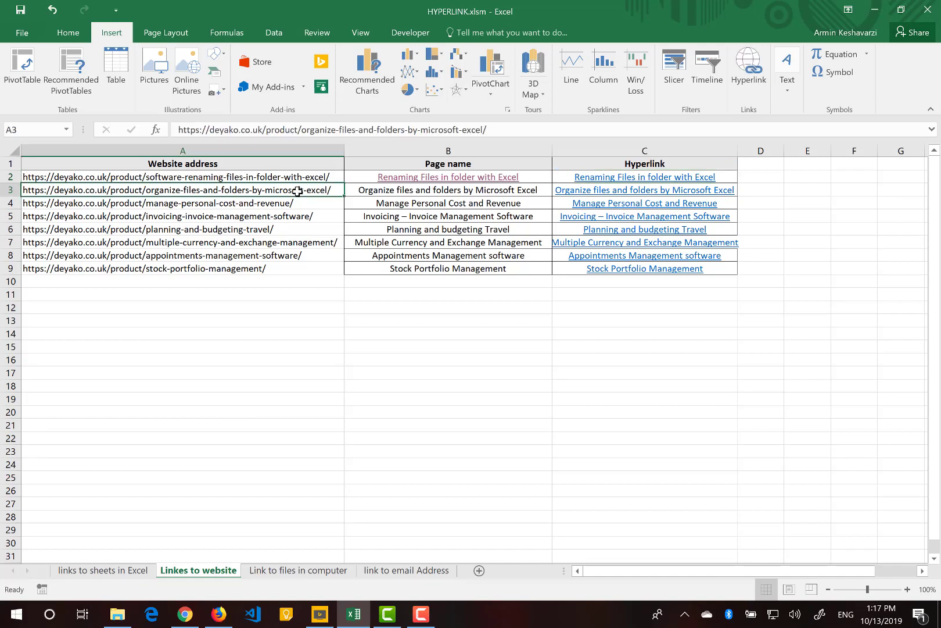
left_click(377, 189)
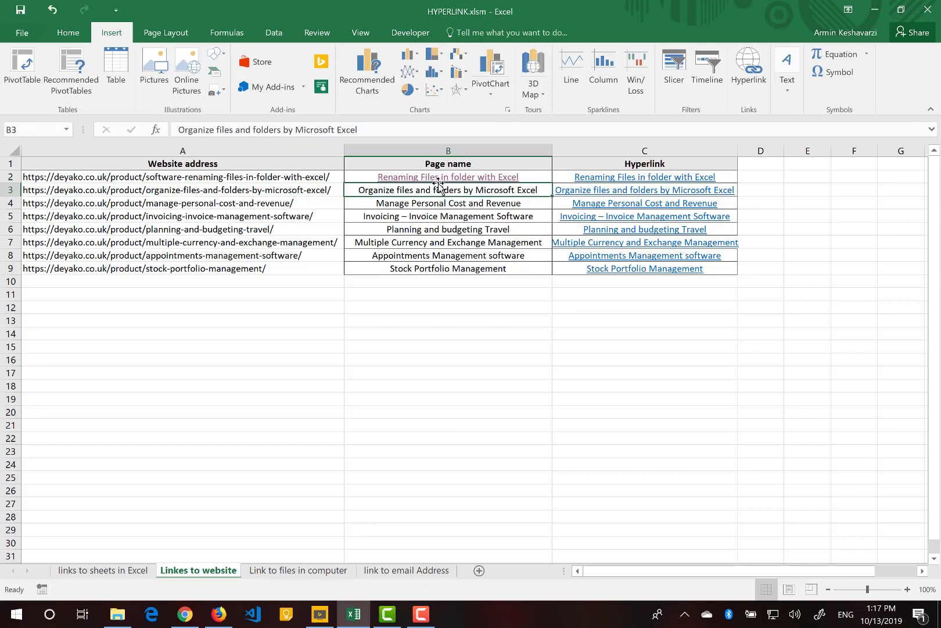
left_click(731, 178)
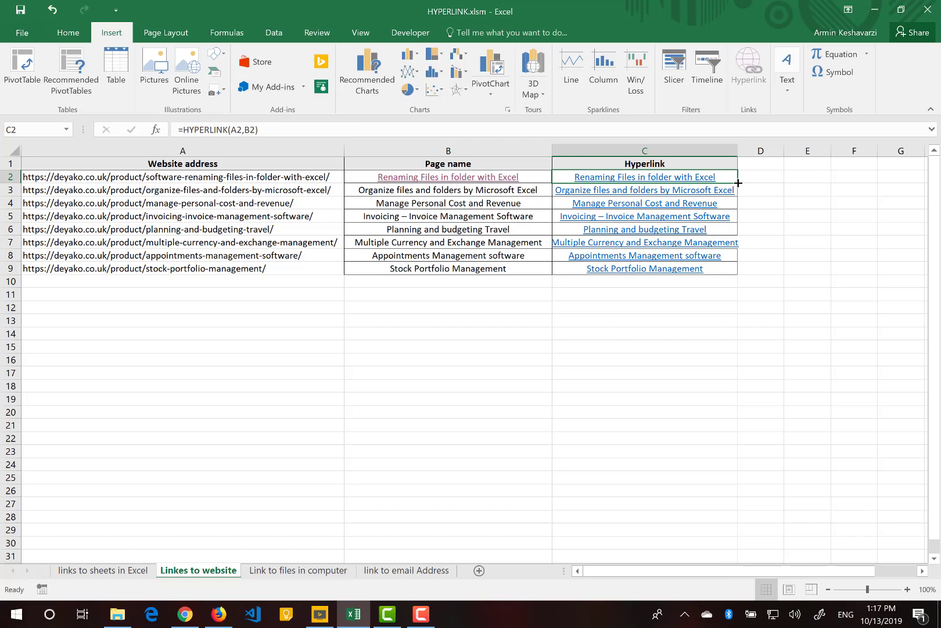
left_click_drag(738, 182, 736, 275)
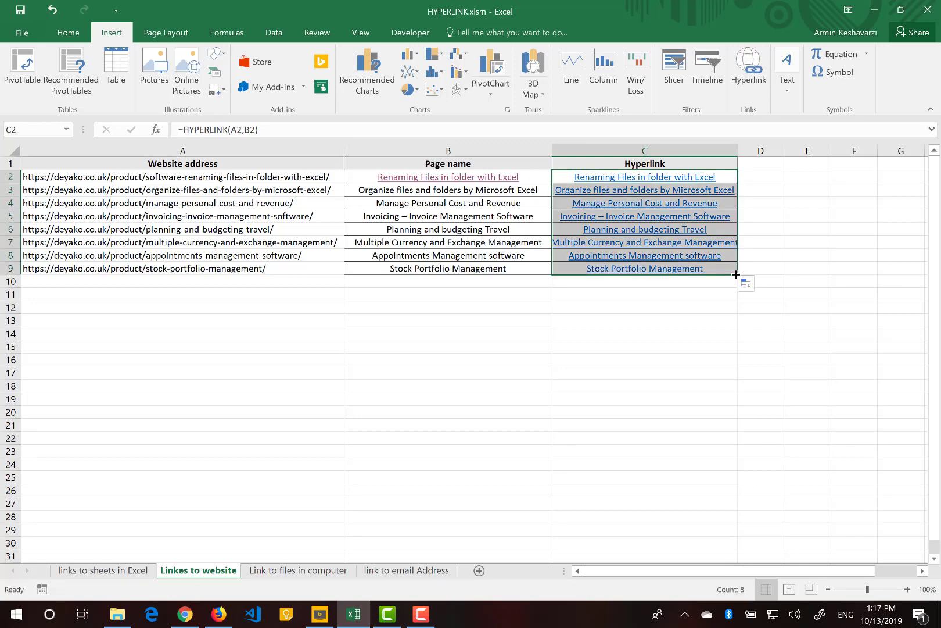
double_click(738, 151)
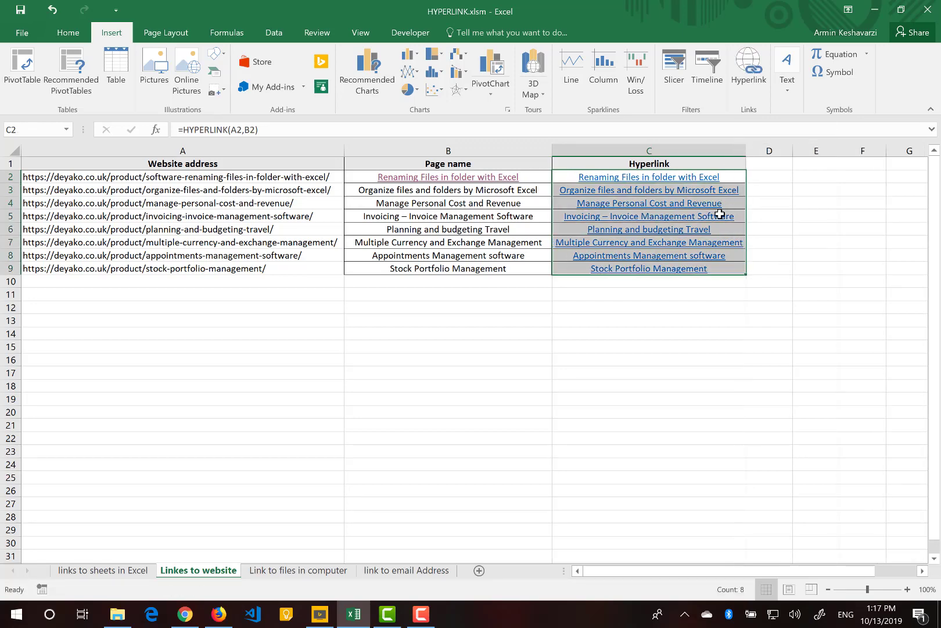
Test the Stock Portfolio Management link in cell C9 and return to the workbook
left_click(634, 273)
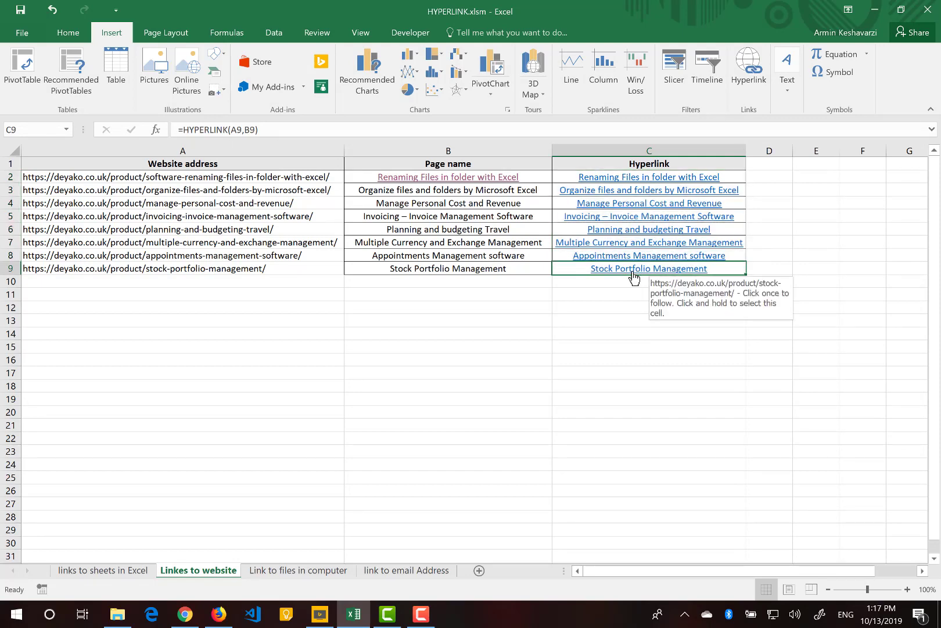
left_click(634, 274)
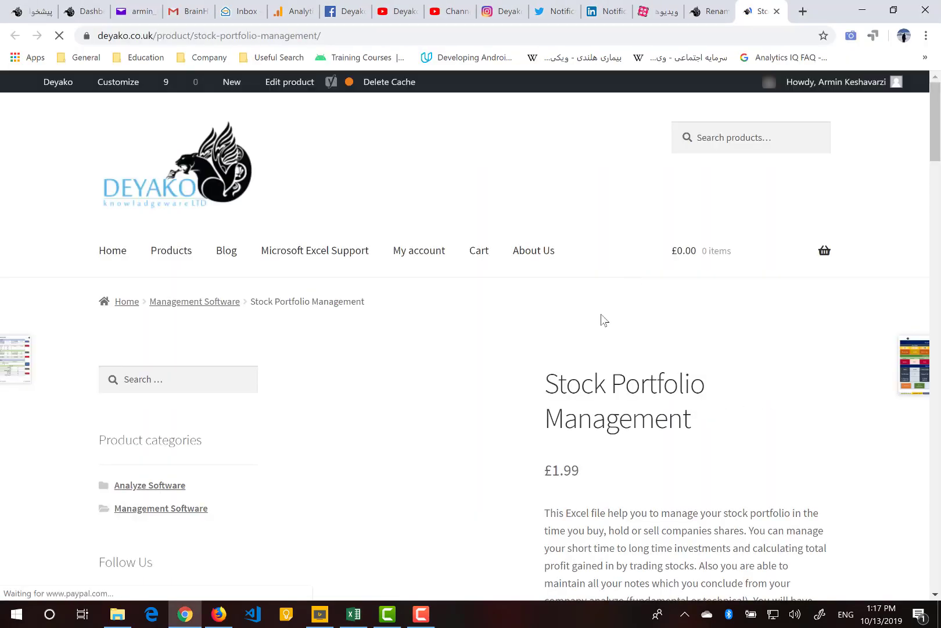
left_click(353, 613)
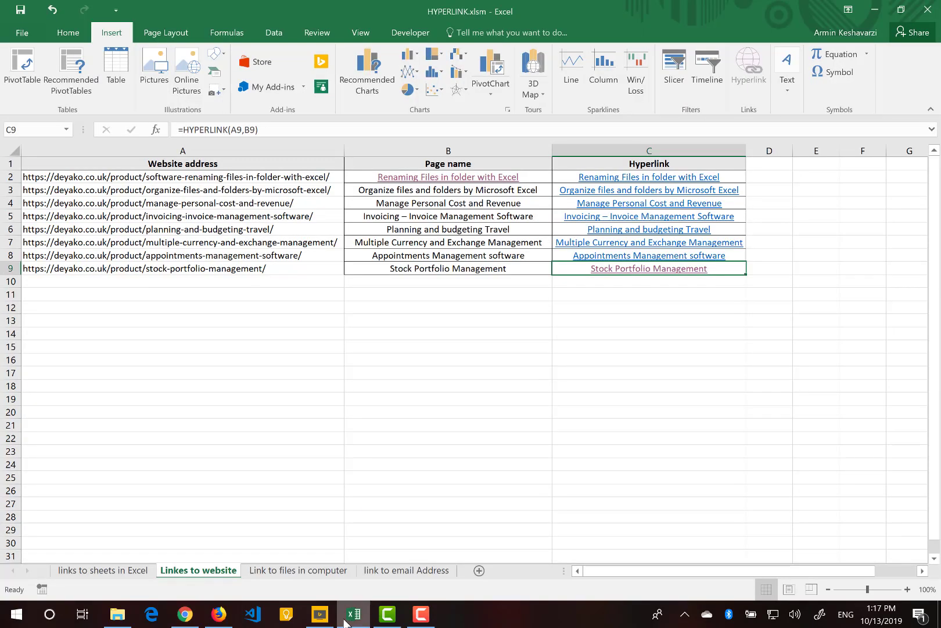
Review the file paths in A2:A20 of the Link to files in computer sheet and compare them with the page links on Linkes to website
left_click(285, 571)
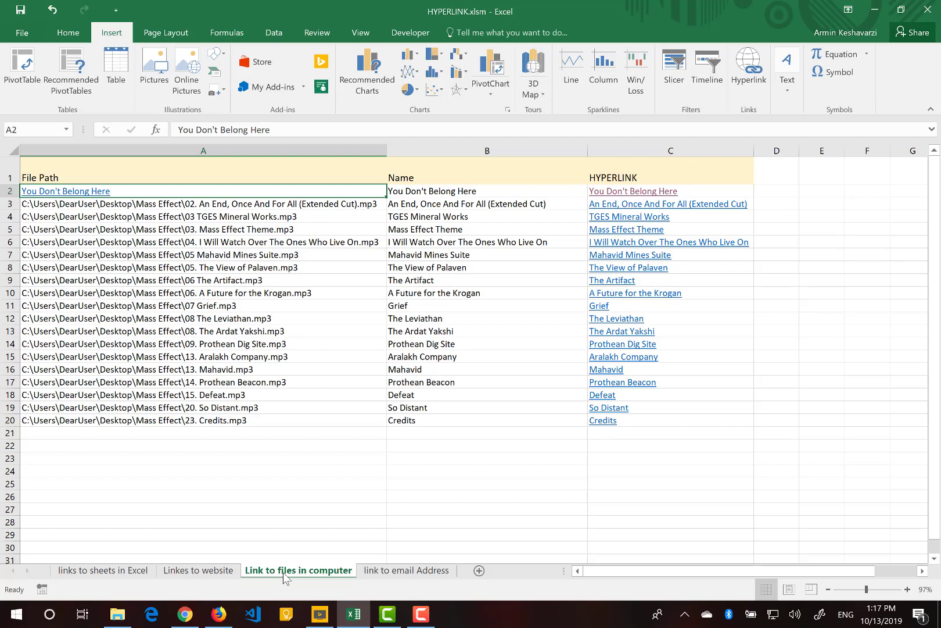
left_click(352, 203)
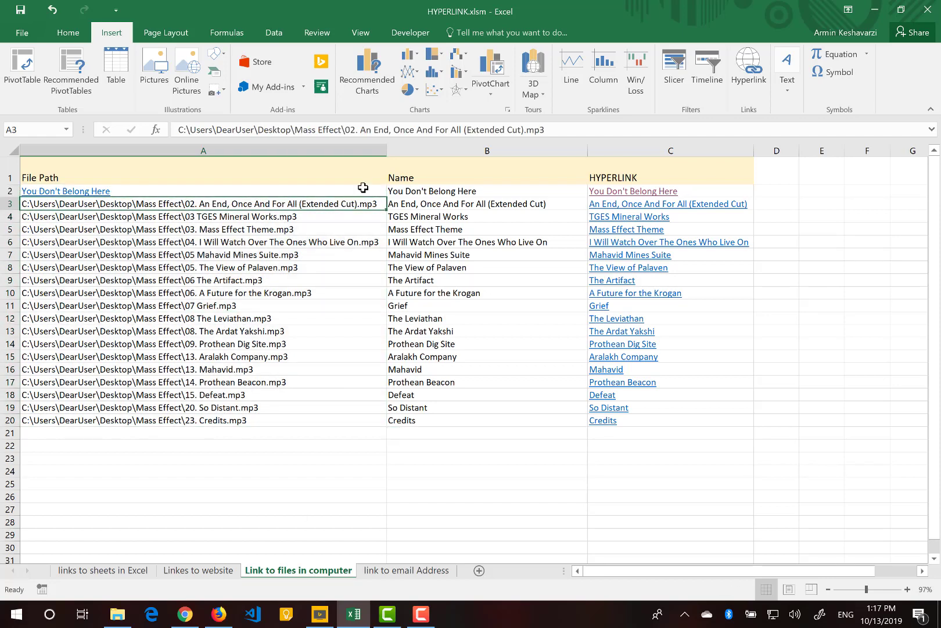
left_click_drag(362, 191, 323, 419)
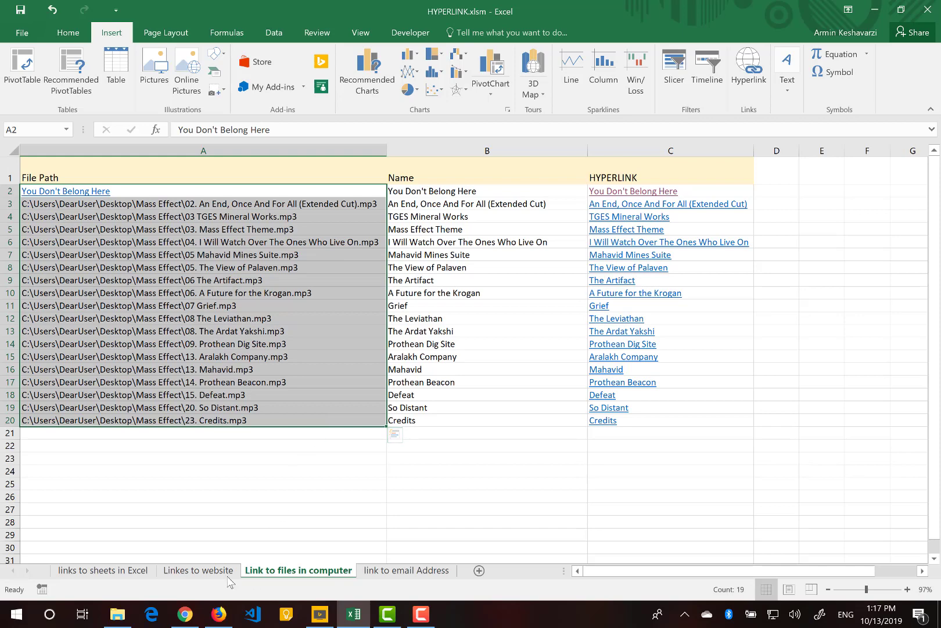
left_click(209, 571)
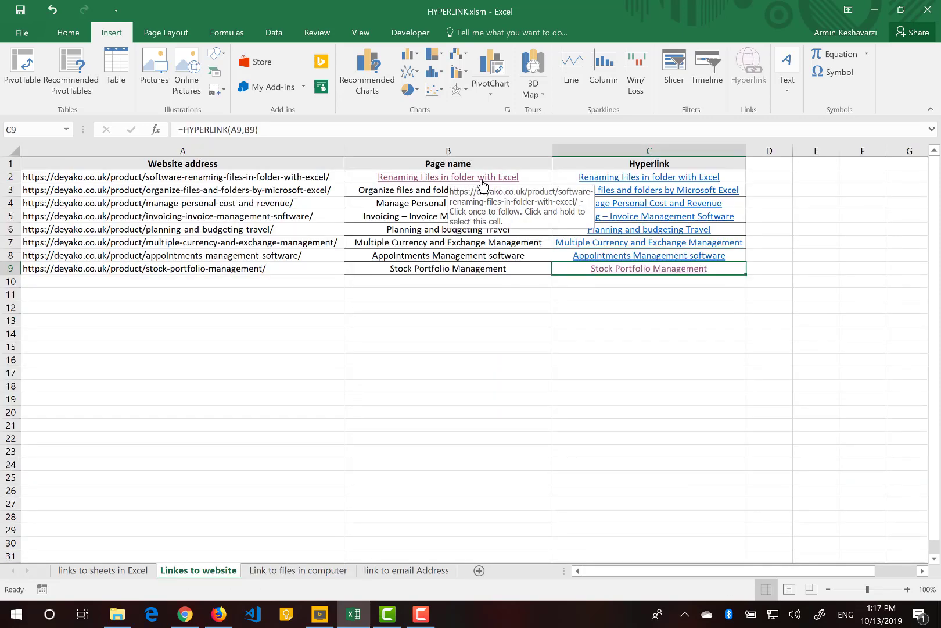
left_click(371, 200)
left_click(391, 190)
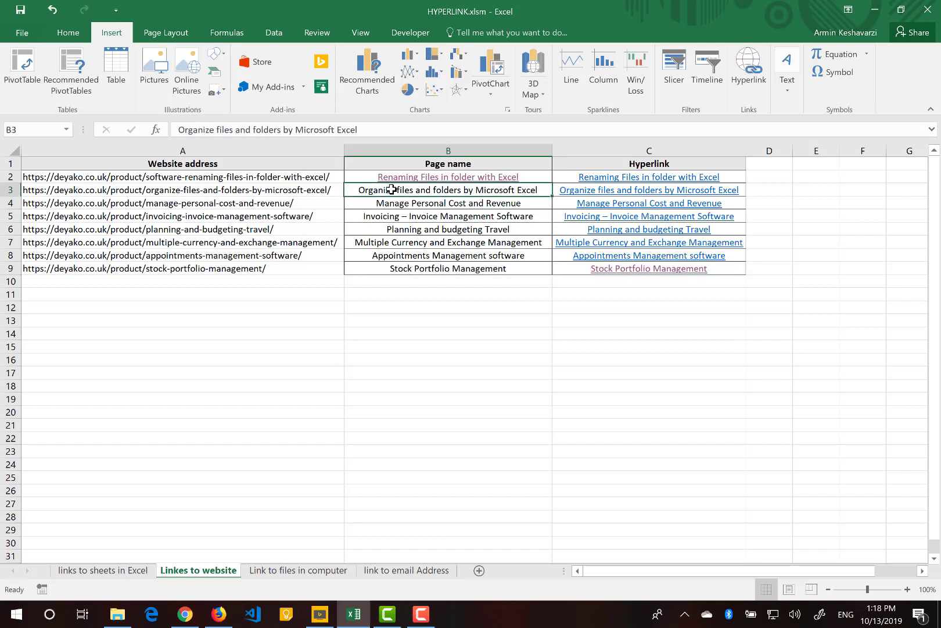
On the Link to files in computer sheet, copy the MP3 file path text from cell A3
left_click(272, 570)
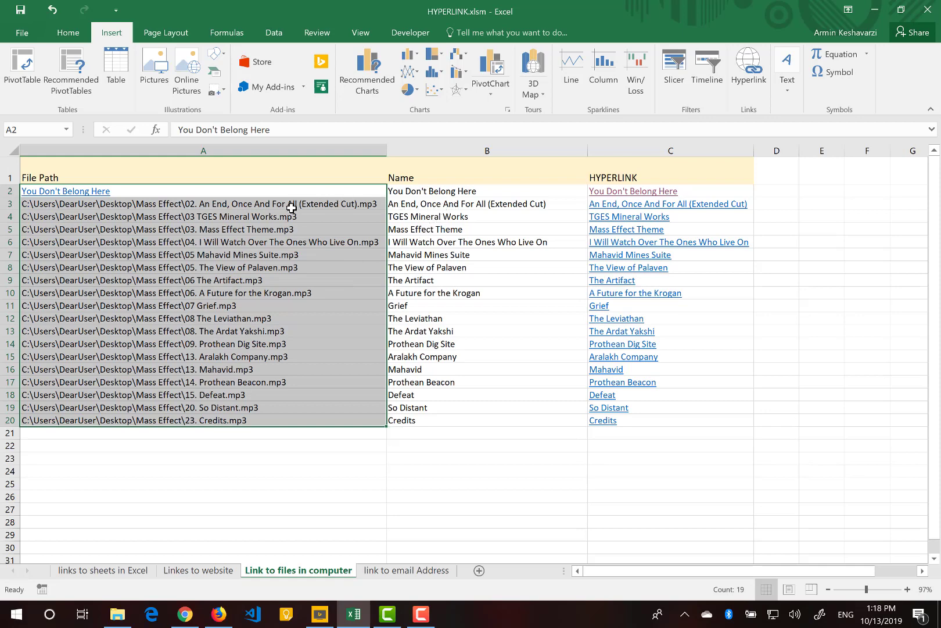
left_click(343, 202)
left_click_drag(547, 129, 177, 129)
key("ctrl+c")
key("Escape")
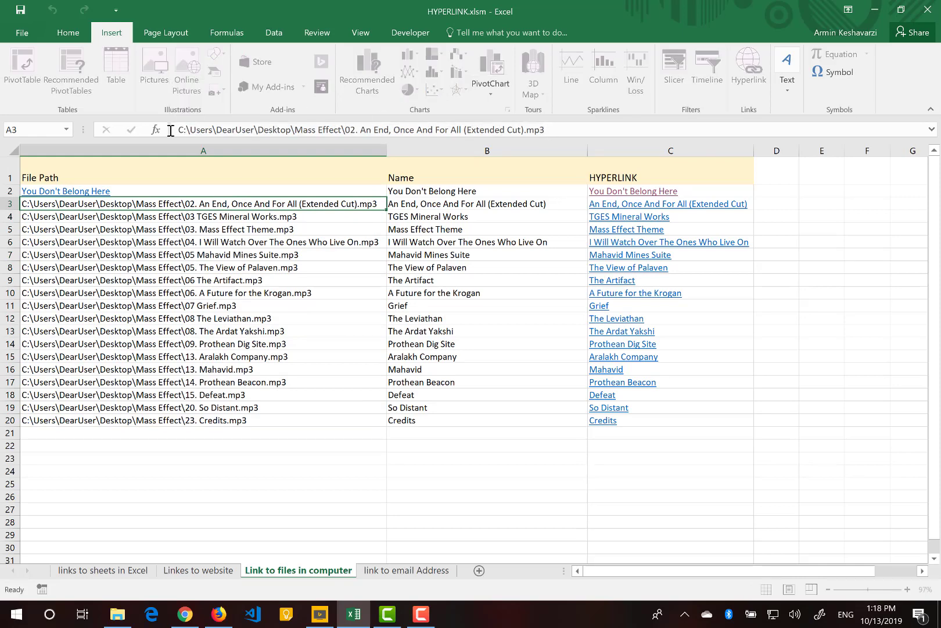
Insert a hyperlink in cell B3 to the copied file path as an existing file, keeping its display text
left_click(451, 205)
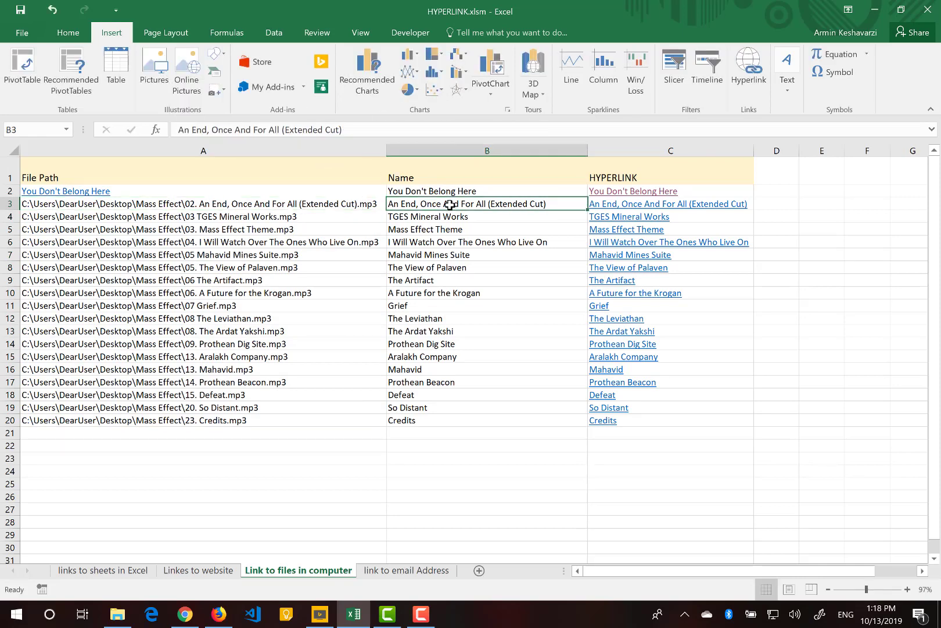
right_click(450, 204)
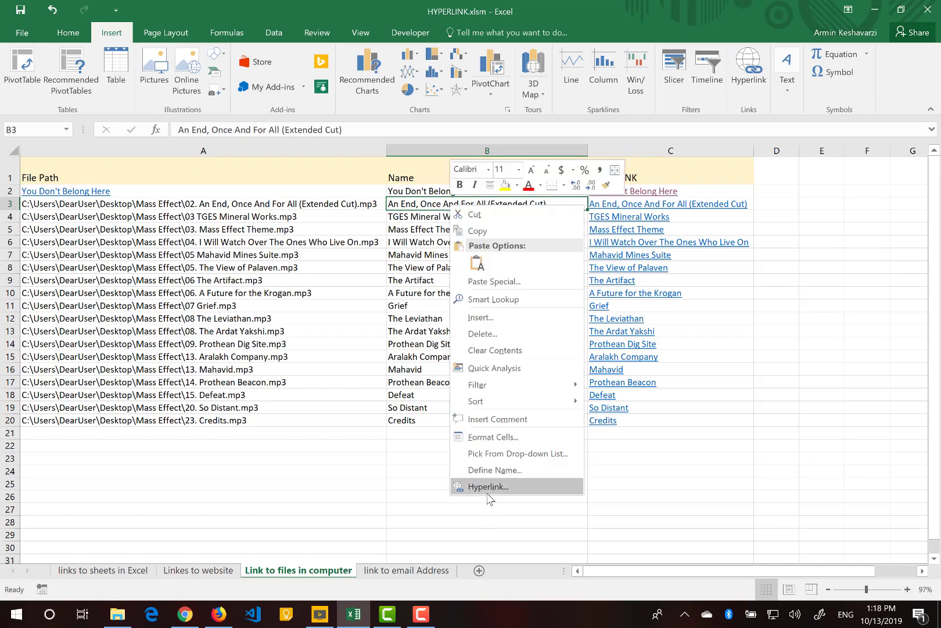
left_click(488, 492)
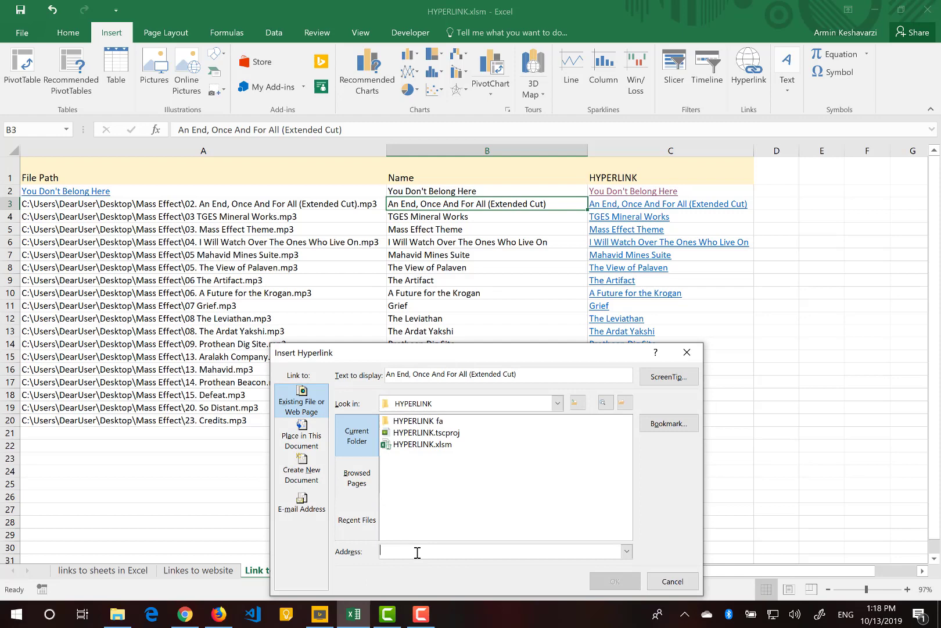
key("ctrl+v")
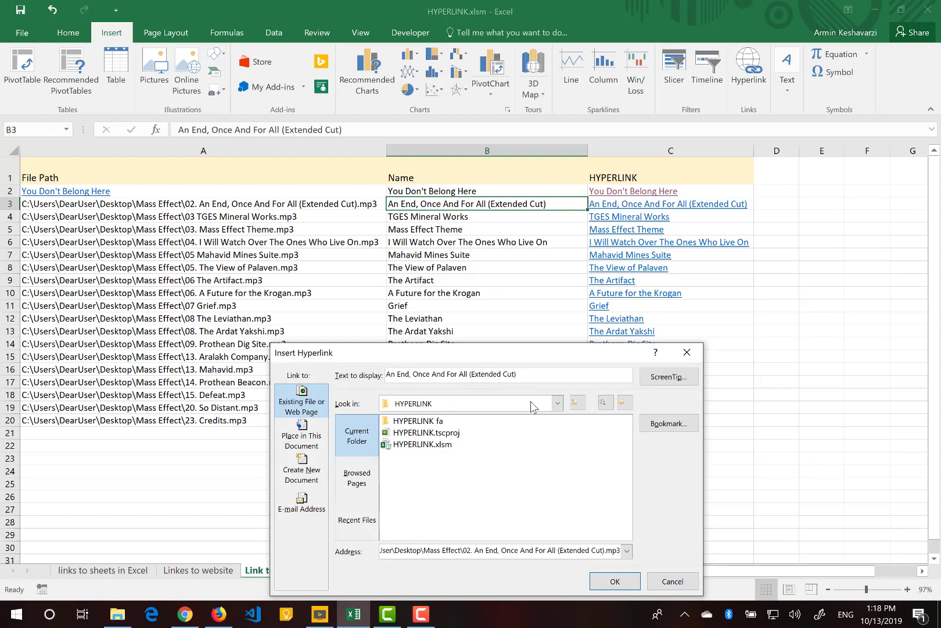
left_click(607, 585)
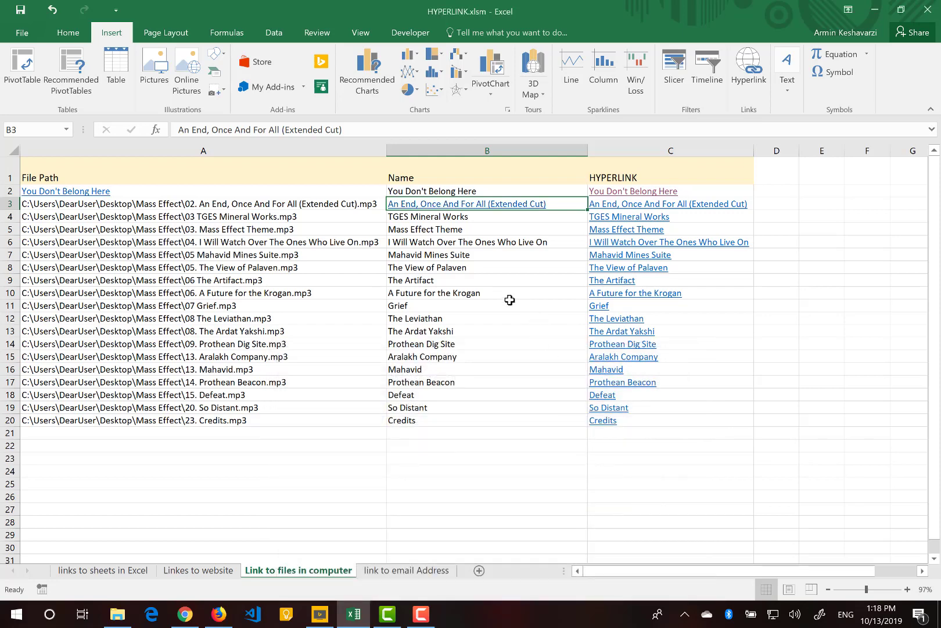
Test the file link in cell B3, allow the MP3 to open, and close the music player
left_click(475, 205)
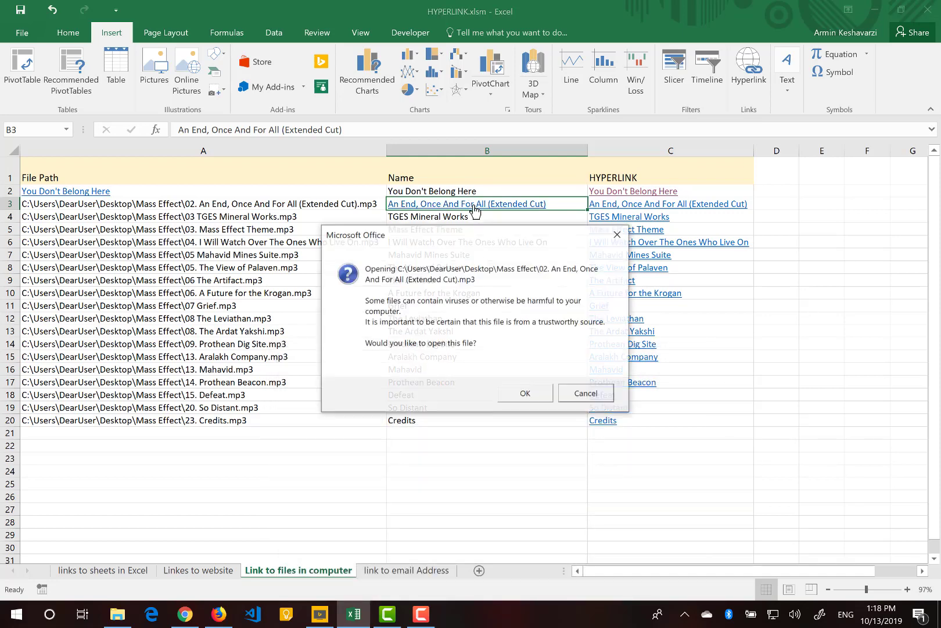
left_click(518, 392)
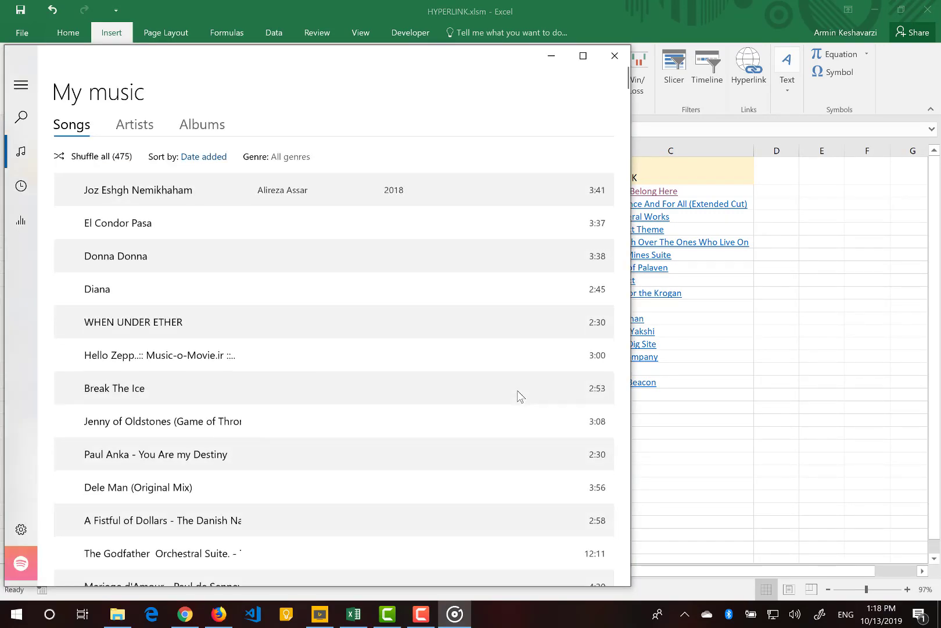
left_click(609, 65)
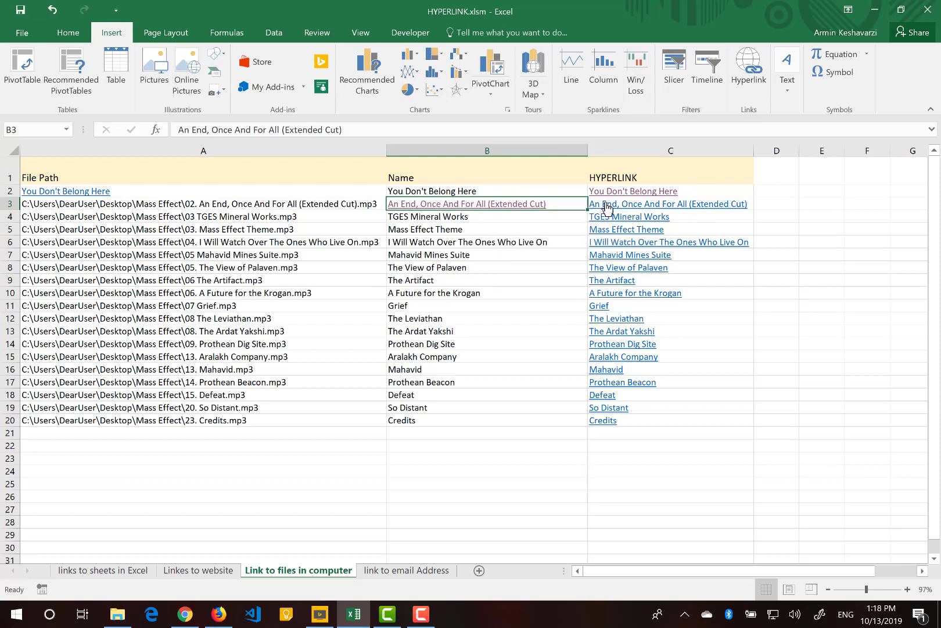
Inspect the HYPERLINK formula in C2, test the Aralakh Company link in C15, and close the music player
left_click(739, 191)
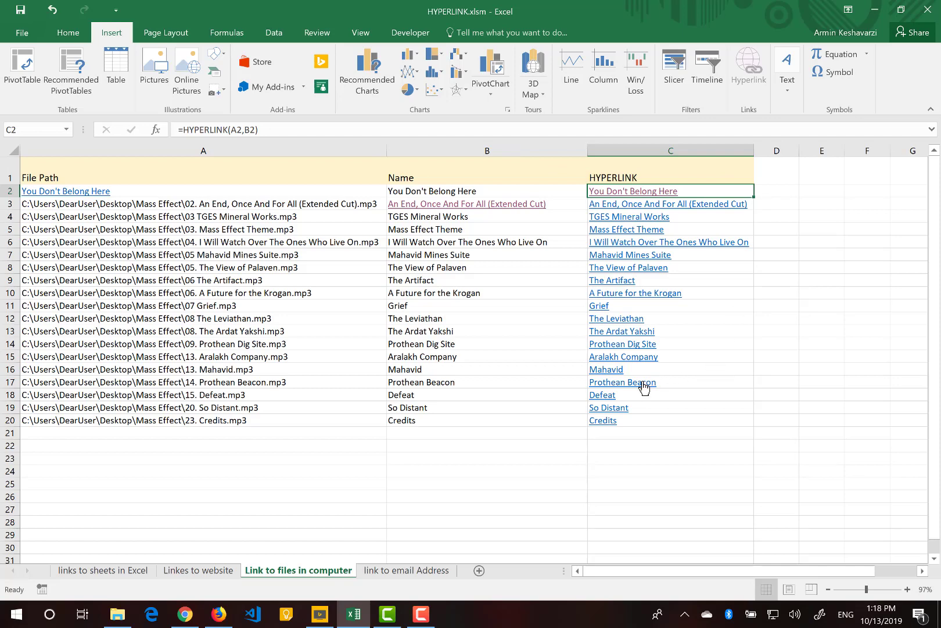
left_click(603, 360)
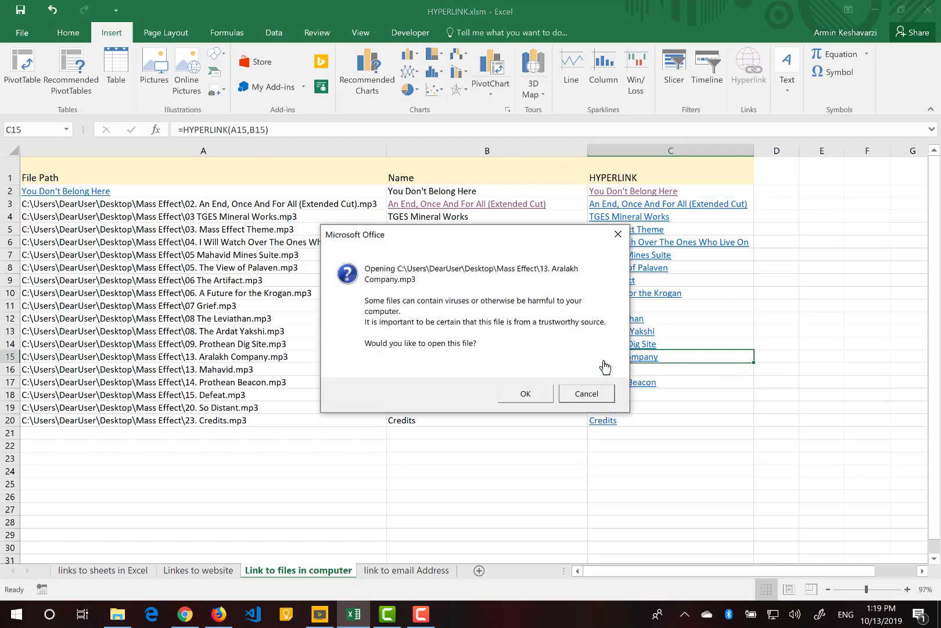
left_click(525, 393)
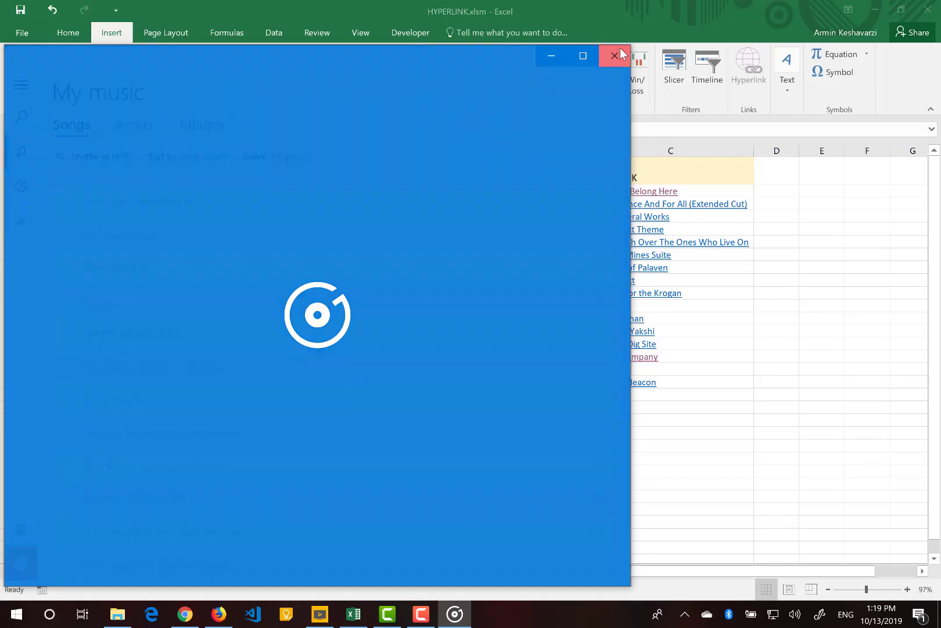
left_click(615, 56)
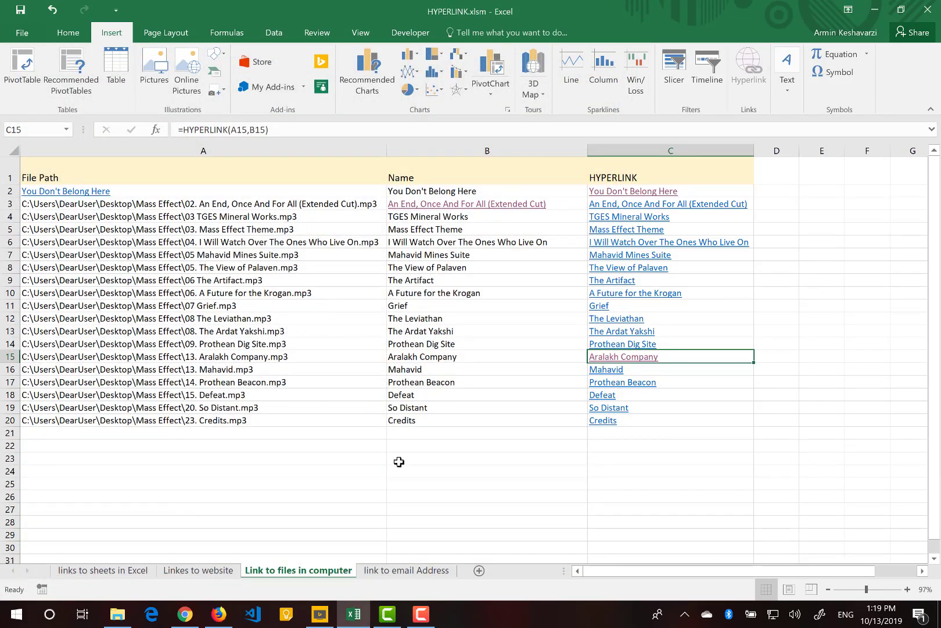
On the link to email Address sheet, copy the full mailto address text from cell A2 and leave the cell unchanged
left_click(380, 571)
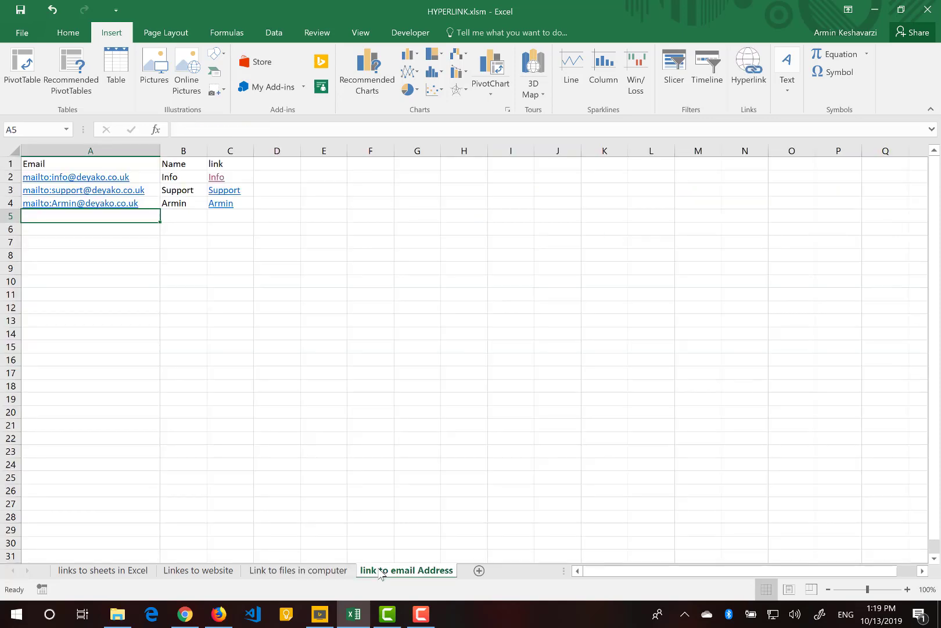
left_click(143, 179)
left_click_drag(294, 130, 155, 112)
key("ctrl+c")
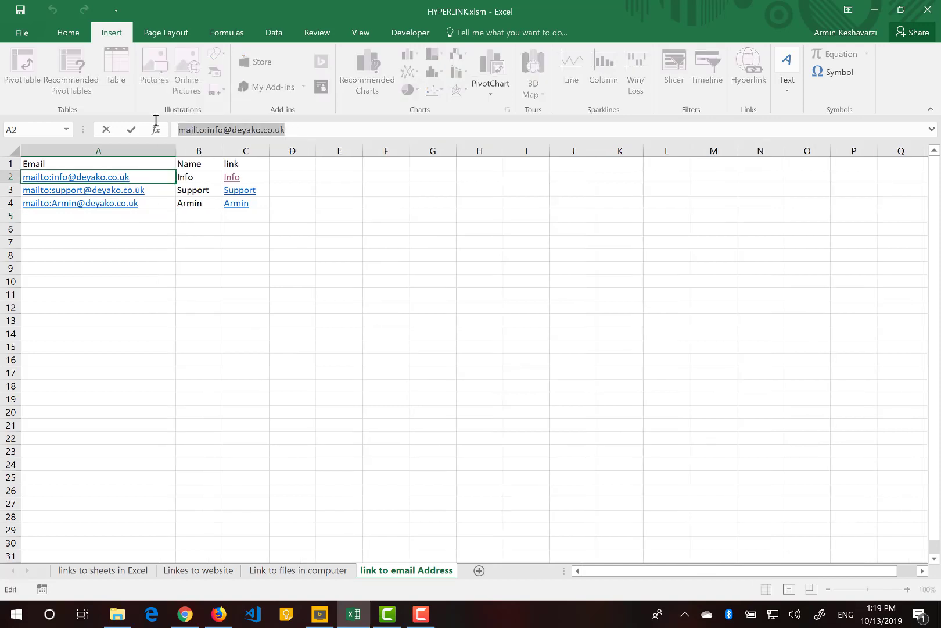
left_click_drag(206, 129, 315, 154)
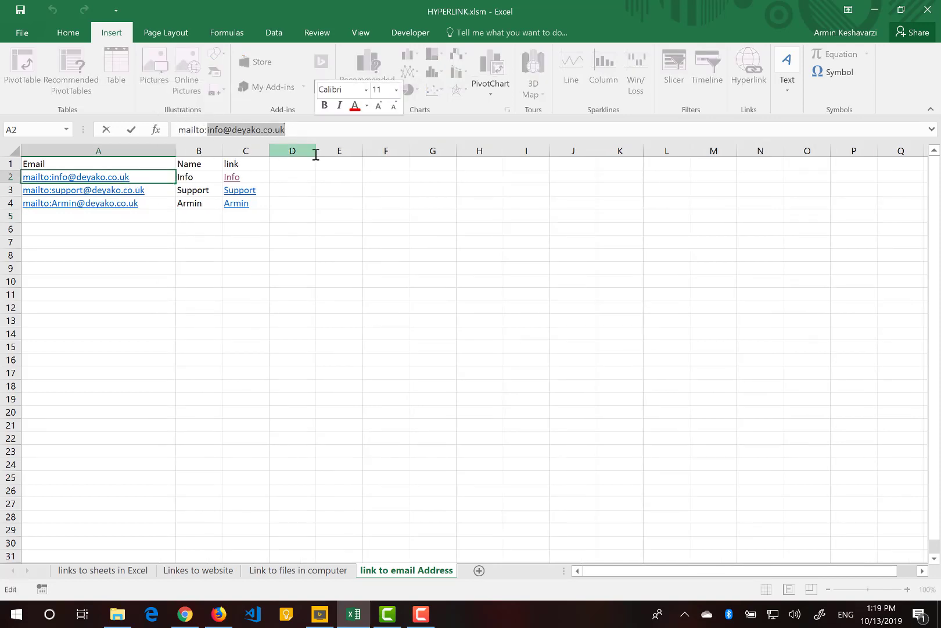
key("Escape")
Insert an e-mail address hyperlink in cell B2 using the copied mailto address, keeping Info as display text and the subject blank
left_click(194, 180)
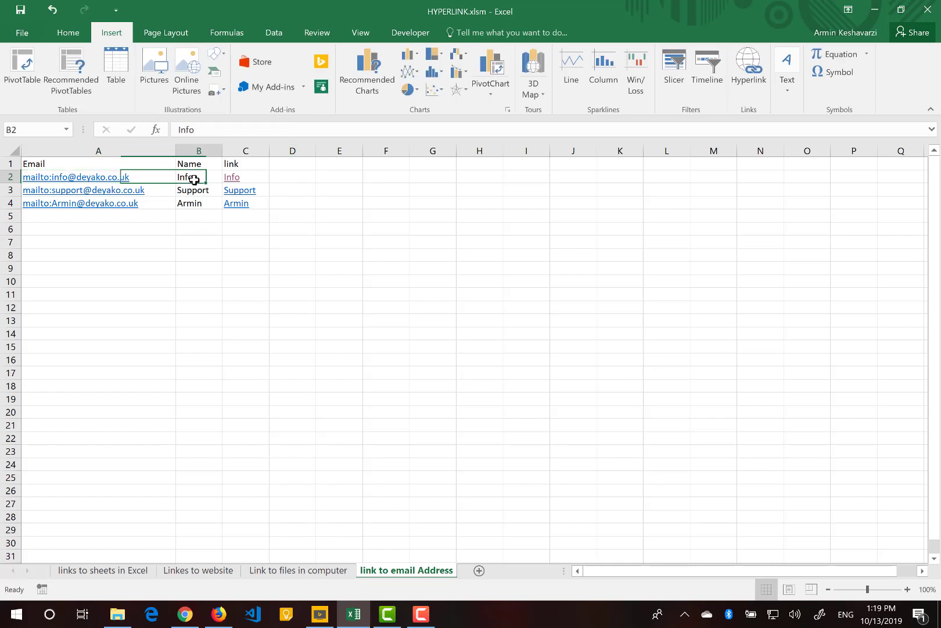
right_click(194, 179)
left_click(233, 462)
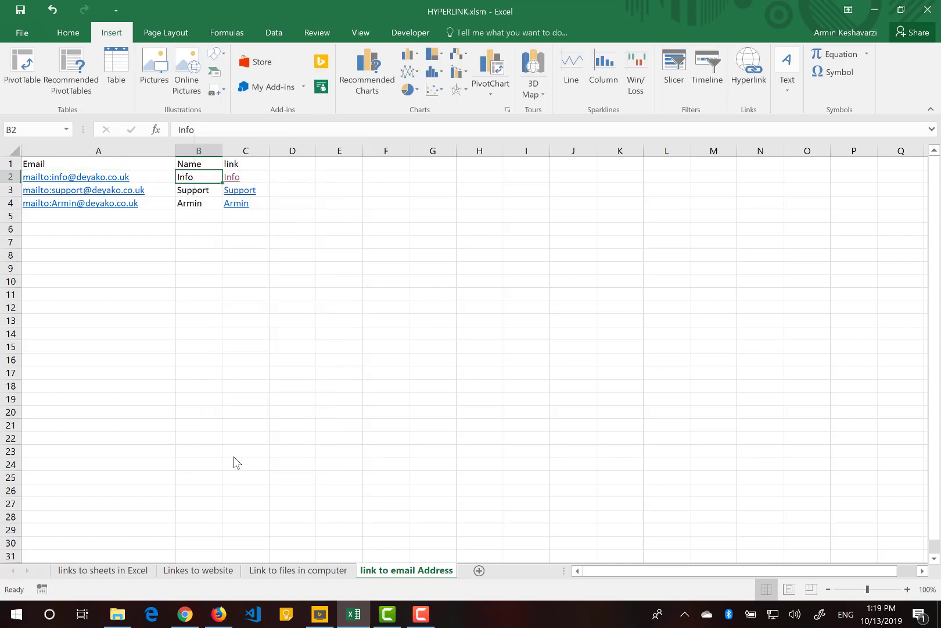
left_click(48, 480)
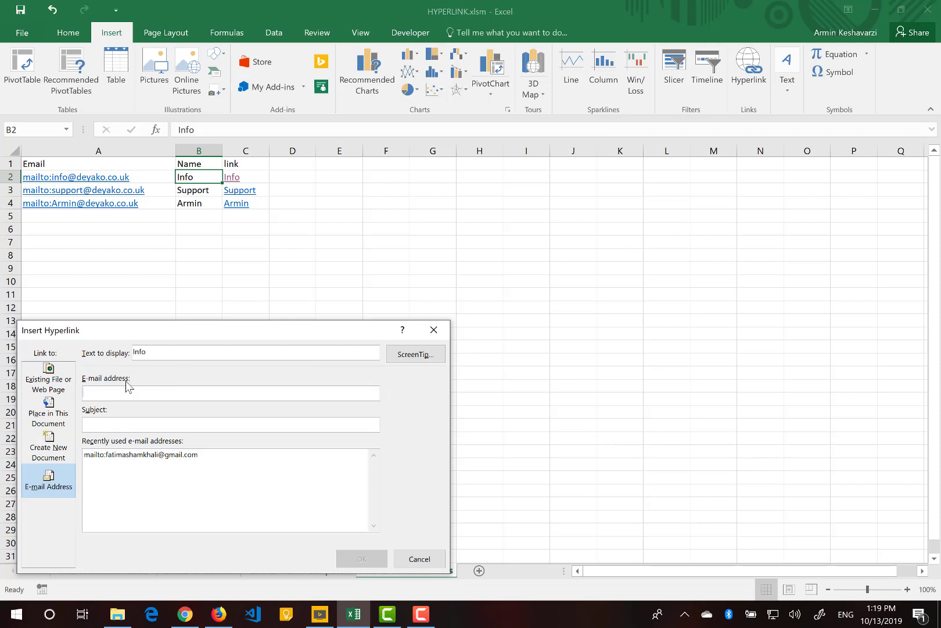
key("ctrl+v")
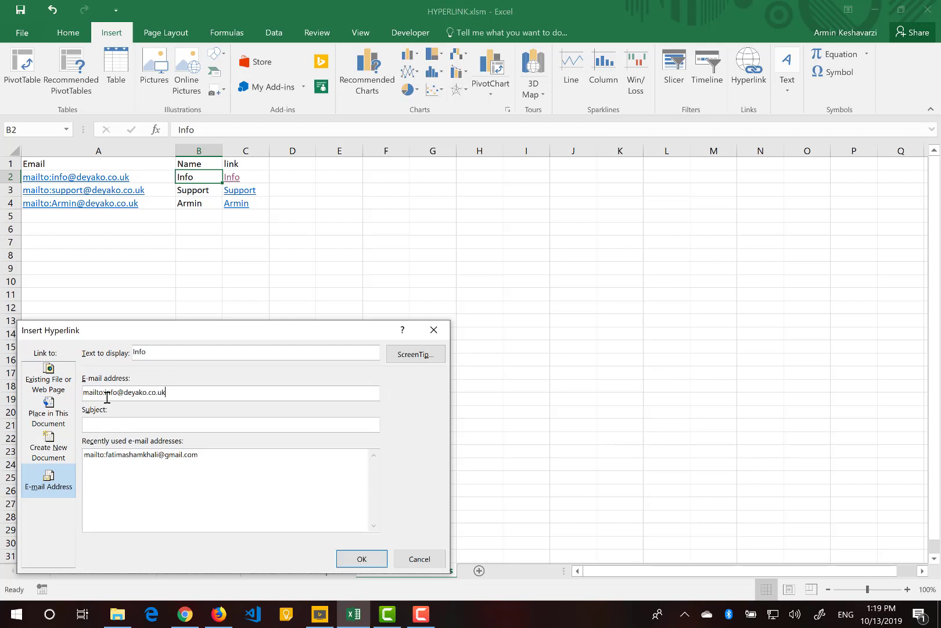
left_click_drag(105, 394, 80, 395)
left_click(120, 423)
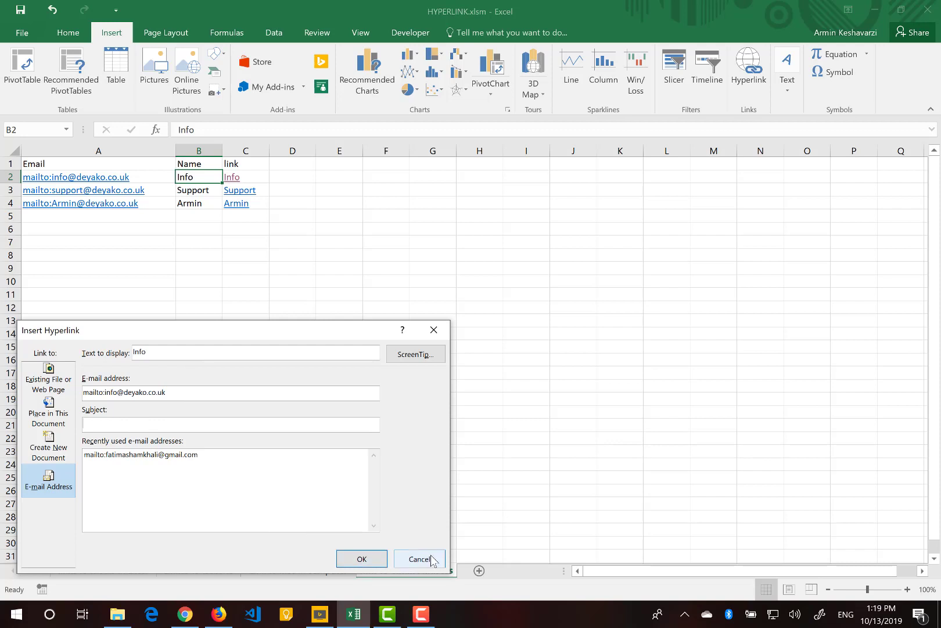
left_click(373, 563)
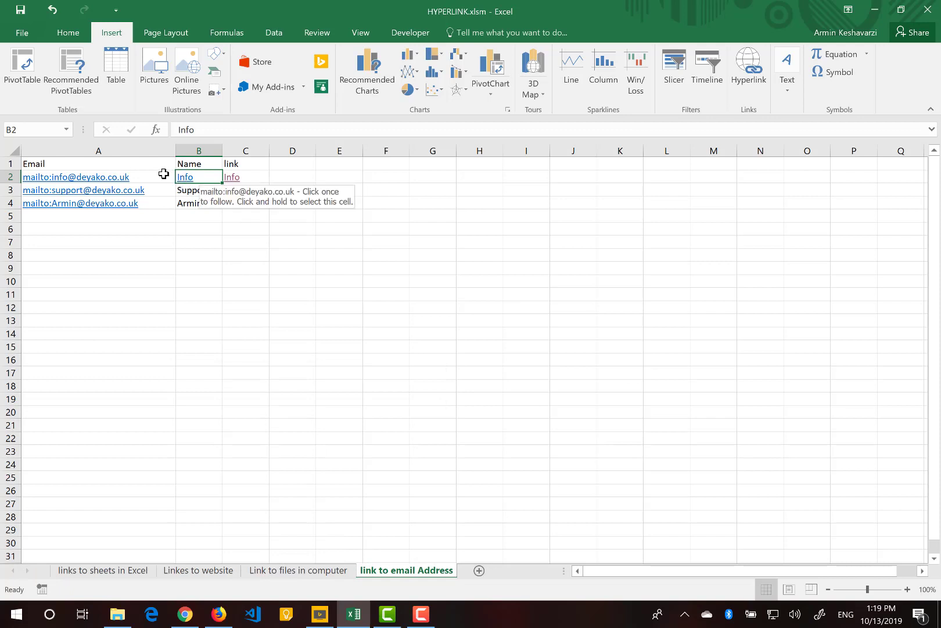
Inspect the HYPERLINK formula in C2, test its e-mail link, and dismiss the app chooser without opening a mail app
left_click(254, 176)
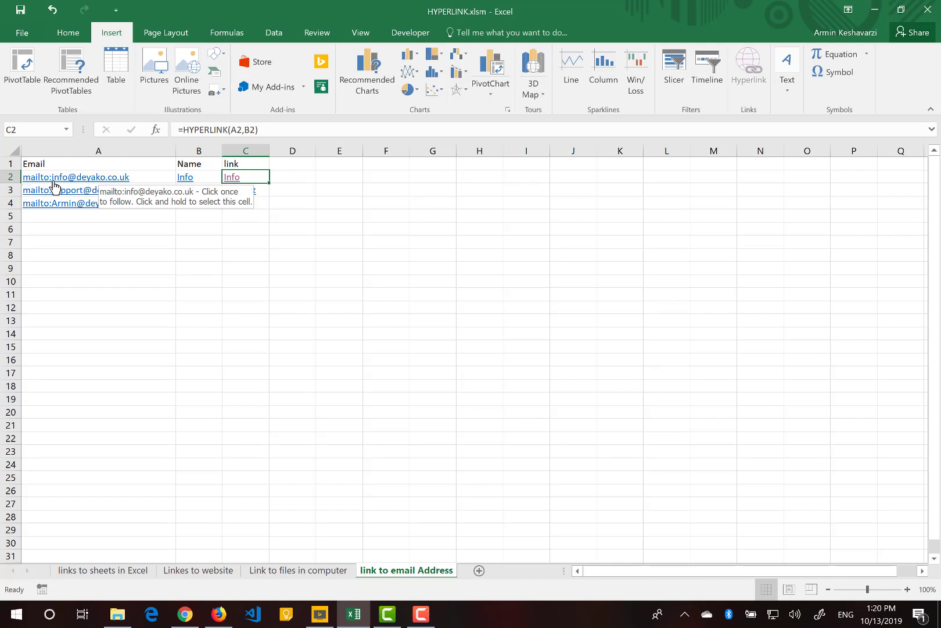
left_click(239, 178)
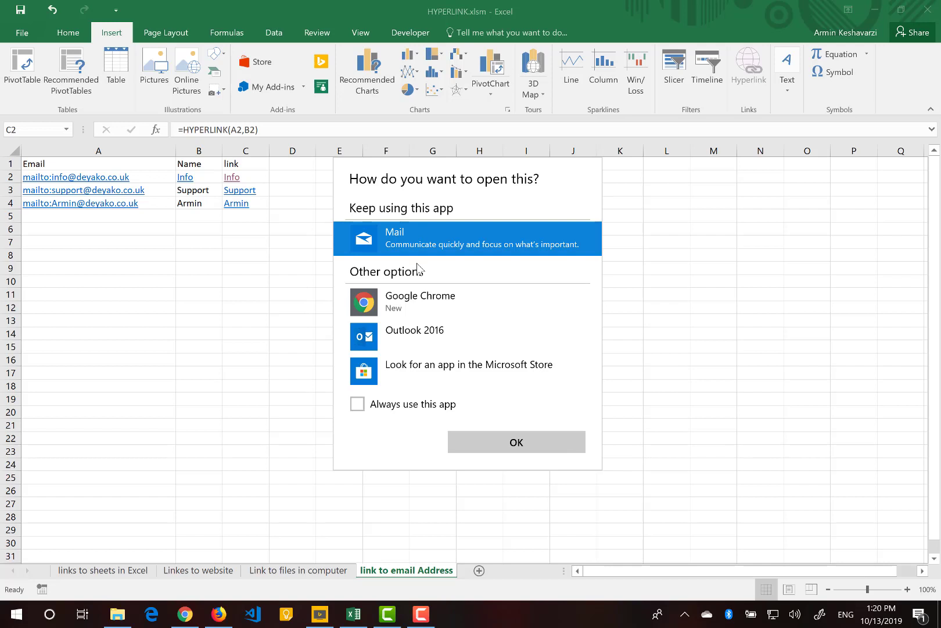
left_click(243, 272)
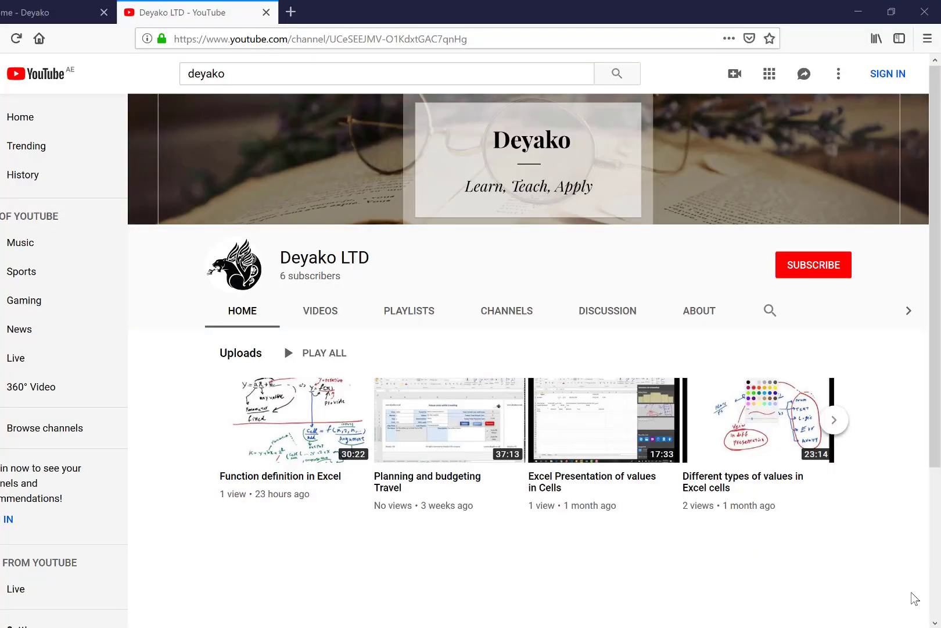
In the web browser, switch from the Deyako YouTube channel to the Deyako website's home page
key("ctrl+shift+Tab")
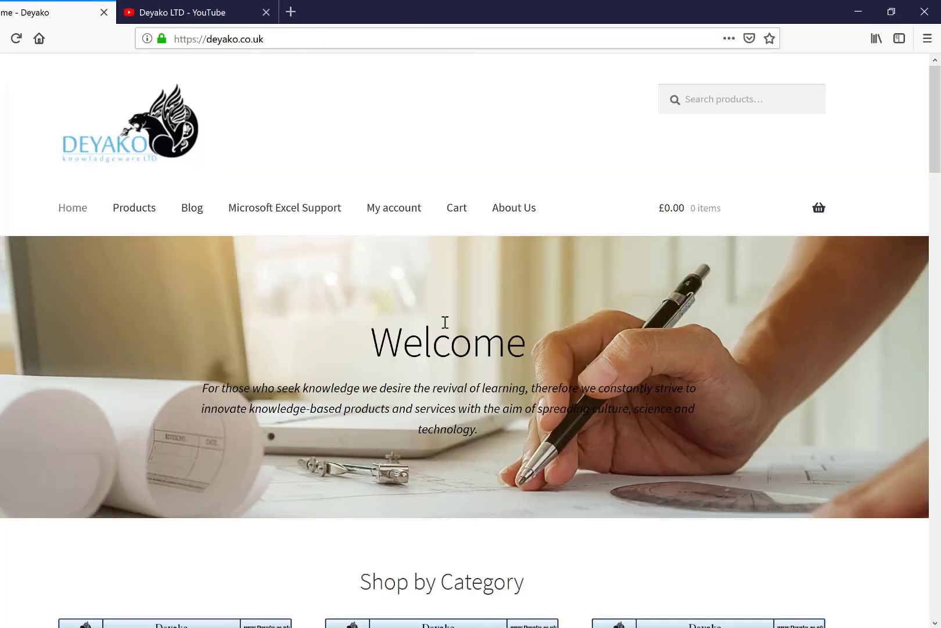